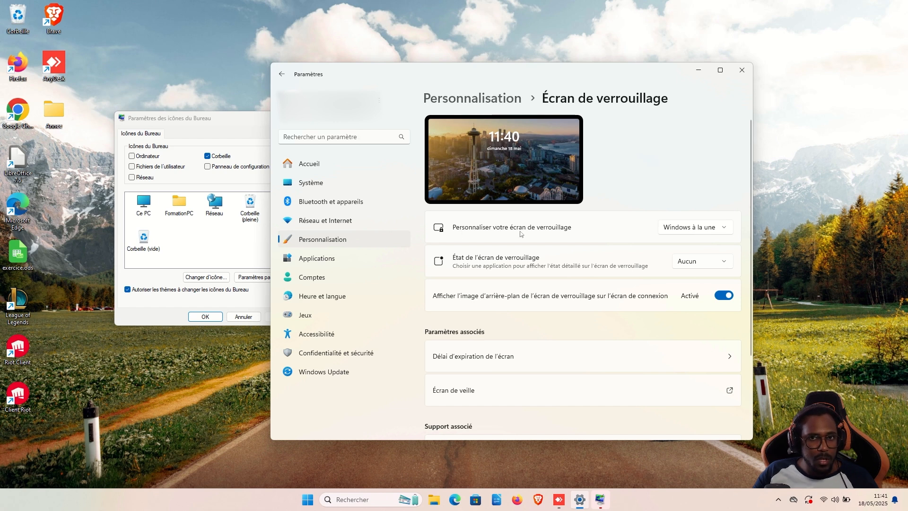
- Switch the lock screen background from Image to Diaporama and remove the existing Images albums from the slideshow
left_click(691, 231)
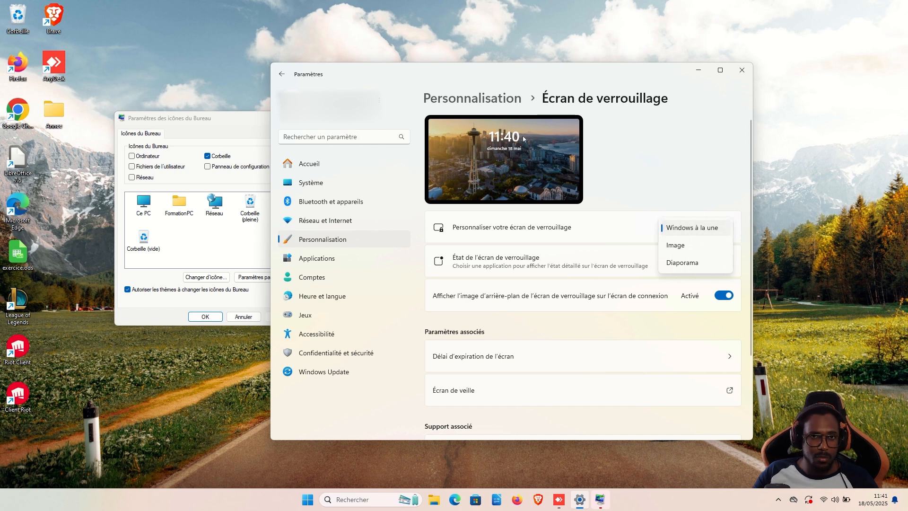
left_click(686, 246)
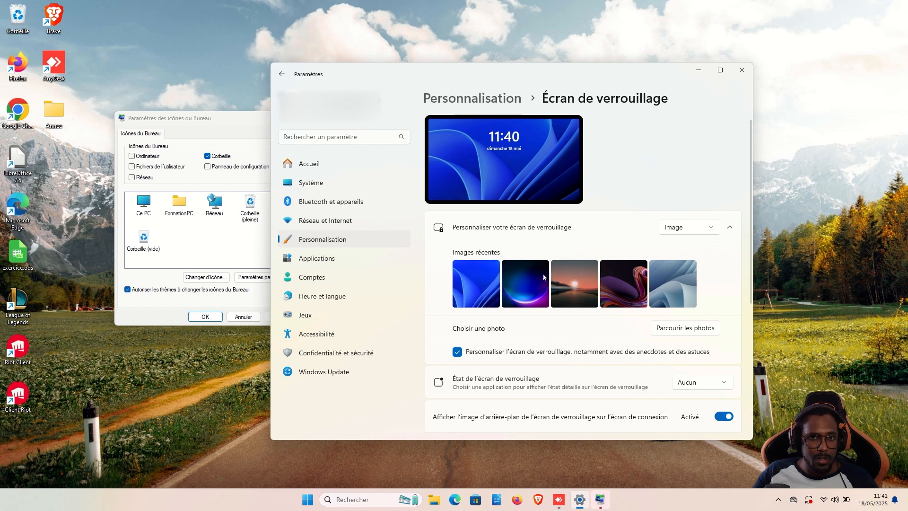
left_click(681, 227)
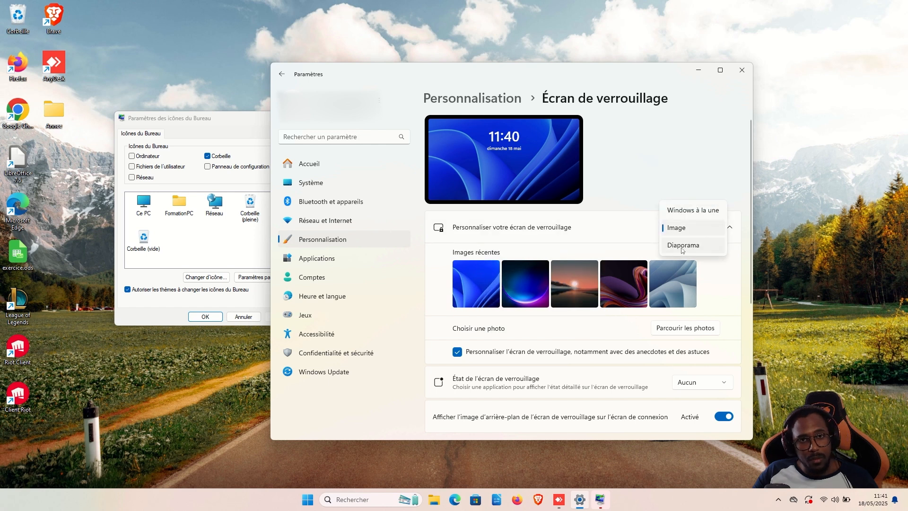
left_click(670, 247)
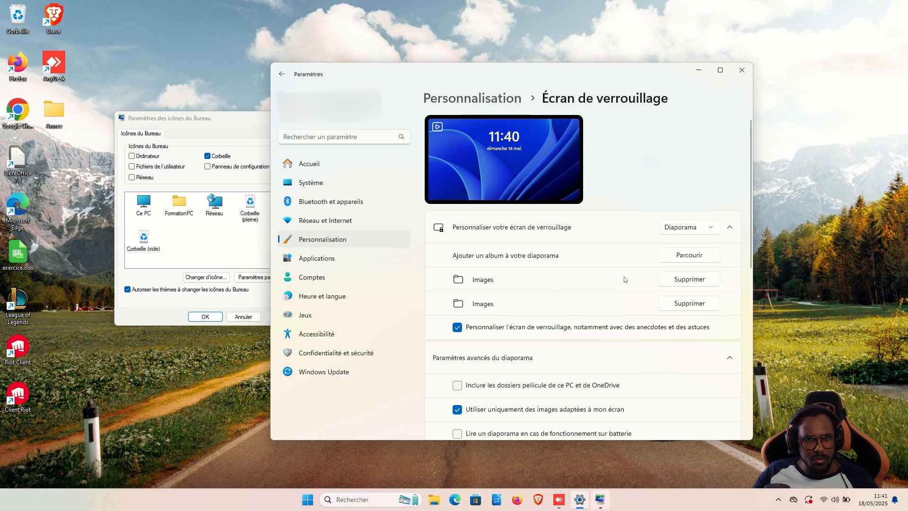
left_click(677, 283)
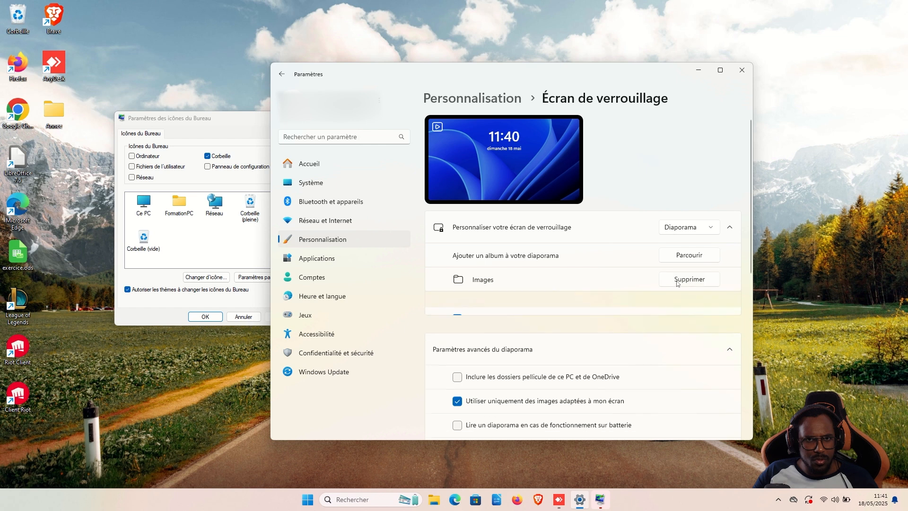
- Try to add the Fond d'écran folder from Téléchargements as an album for the lock screen slideshow
left_click(684, 258)
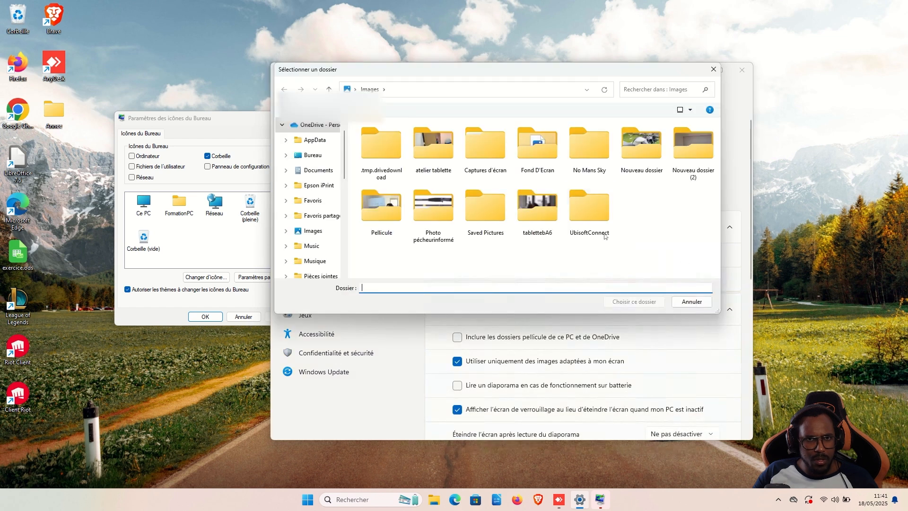
scroll(310, 158, "down", 2)
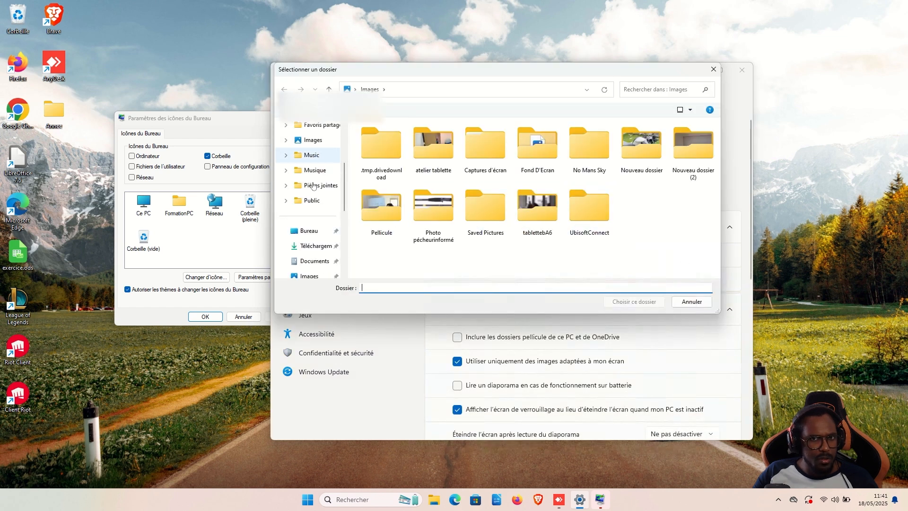
left_click(316, 246)
left_click(386, 151)
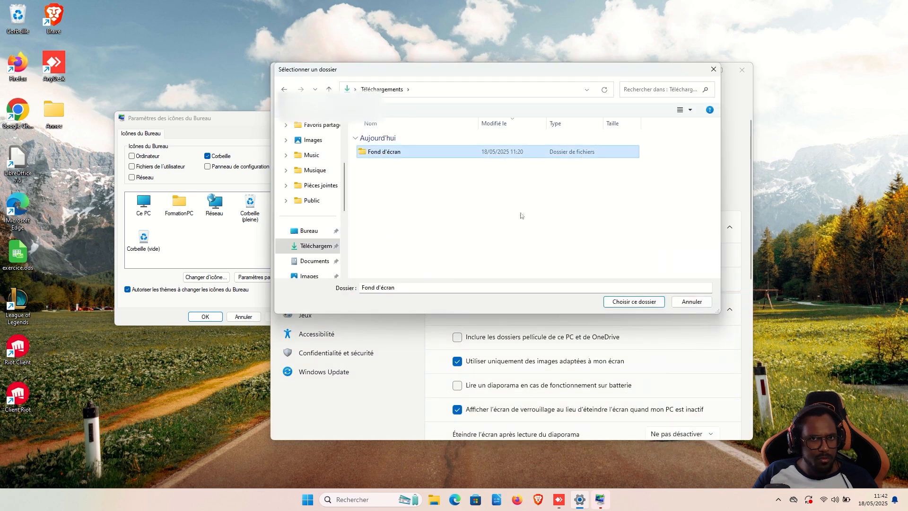
left_click(634, 302)
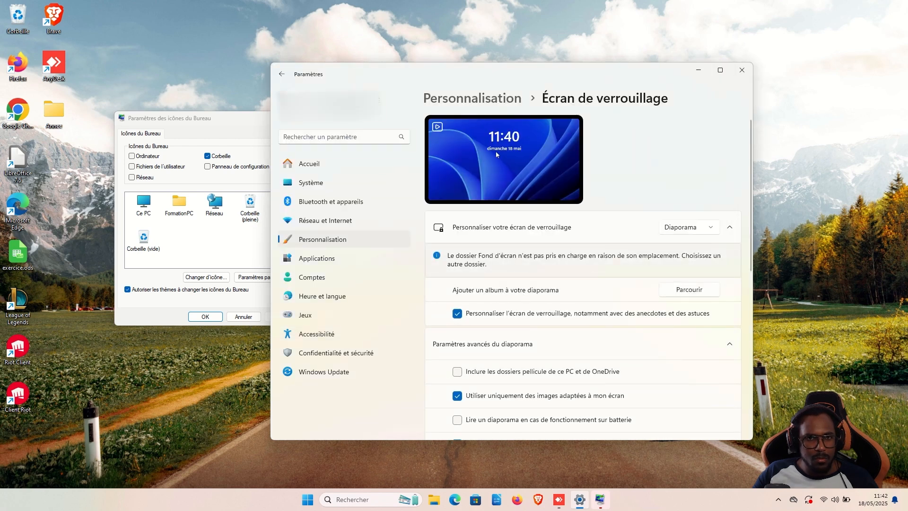
- Add the "photo de chat" folder from the OneDrive Images > Fond D'Ecran folder as a slideshow album
left_click(690, 289)
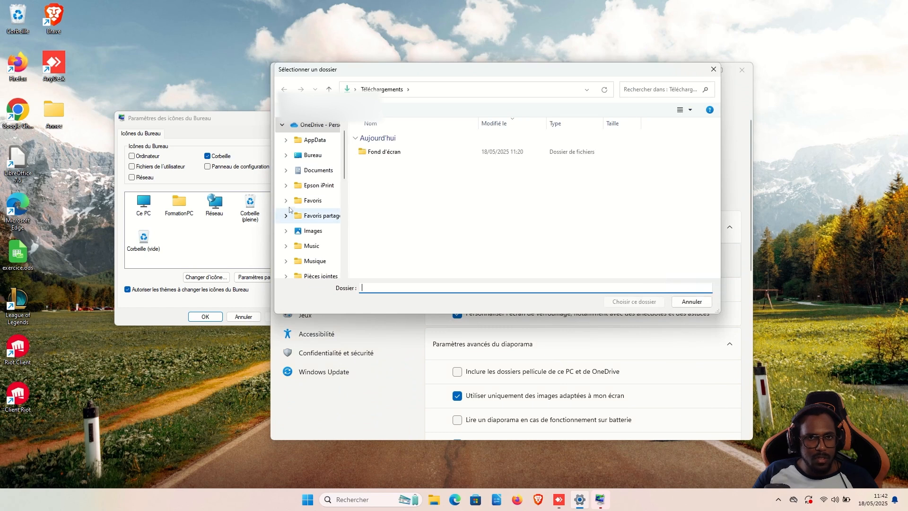
scroll(291, 208, "up", 1)
left_click(294, 250)
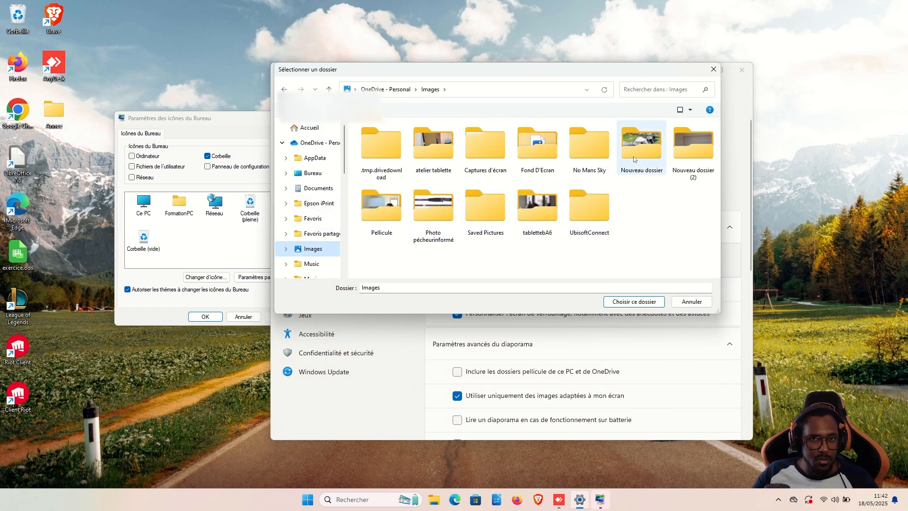
left_click(560, 148)
left_click(587, 146)
double_click(551, 152)
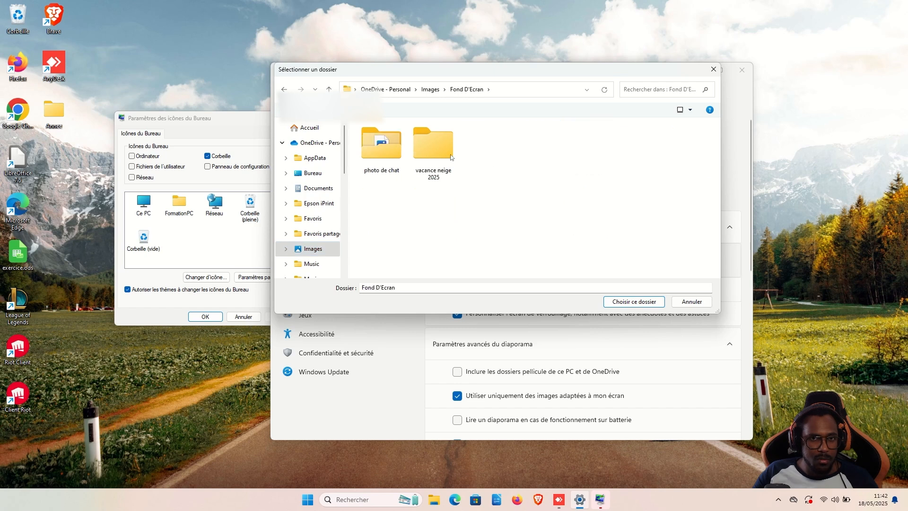
double_click(371, 153)
left_click(284, 88)
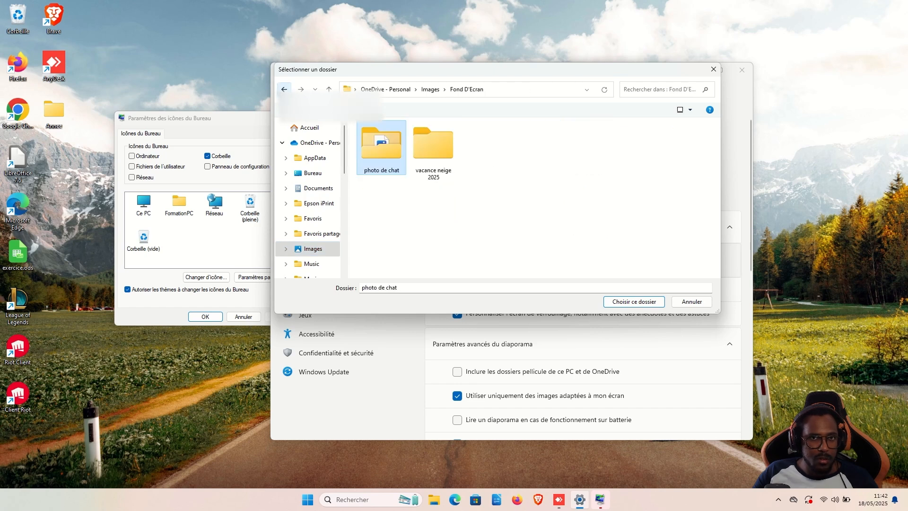
left_click(634, 302)
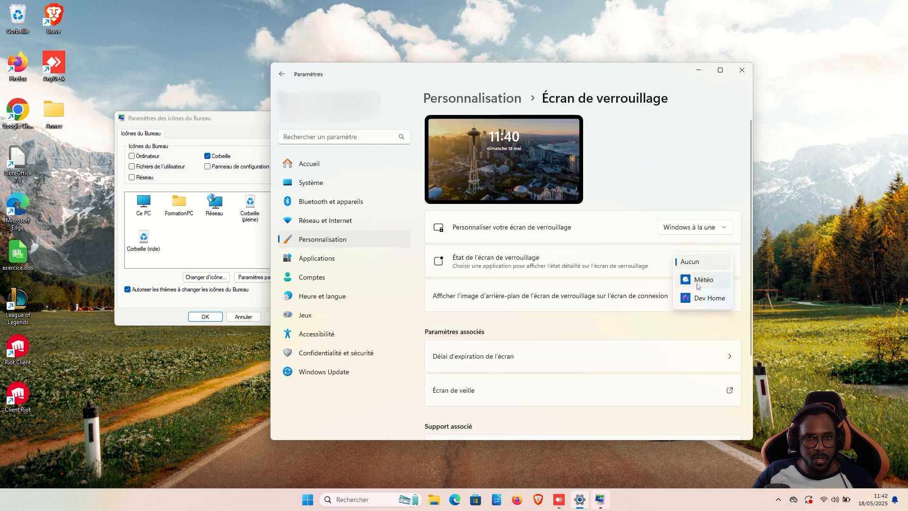
- Set the lock screen status (État de l'écran de verrouillage) to show the Météo app
left_click(635, 272)
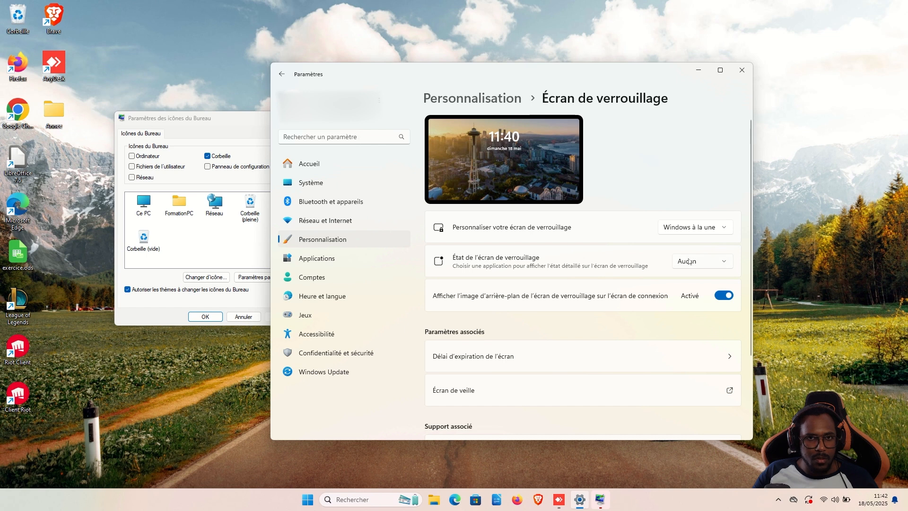
left_click(703, 263)
left_click(703, 281)
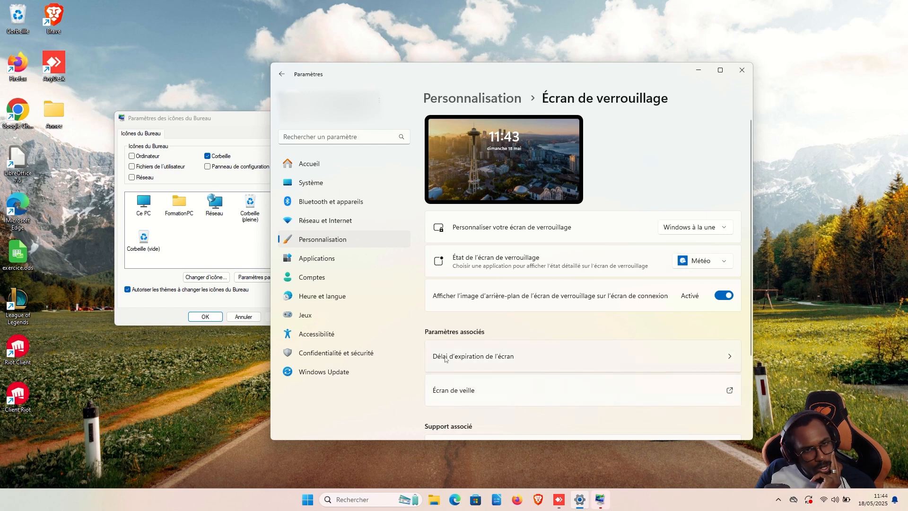
- Look at the screen timeout entry and the other related settings of the lock screen
left_click(489, 357)
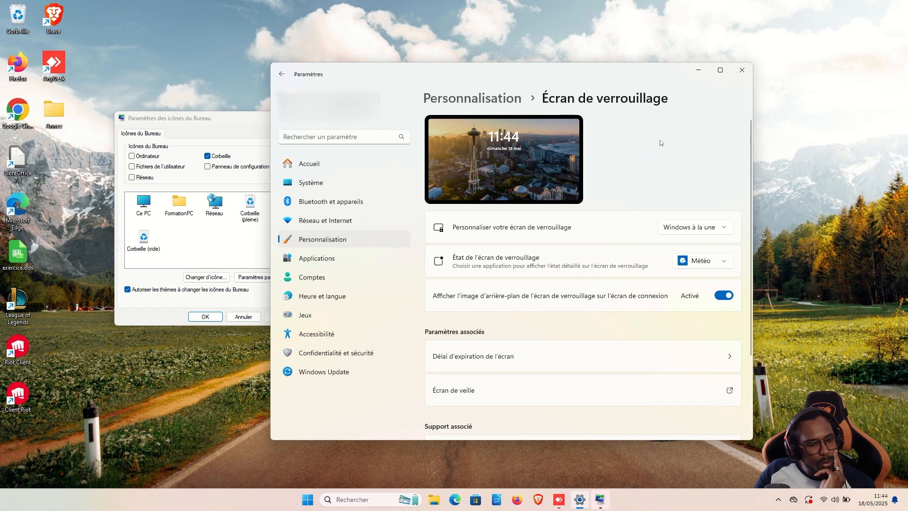
scroll(577, 368, "down", 3)
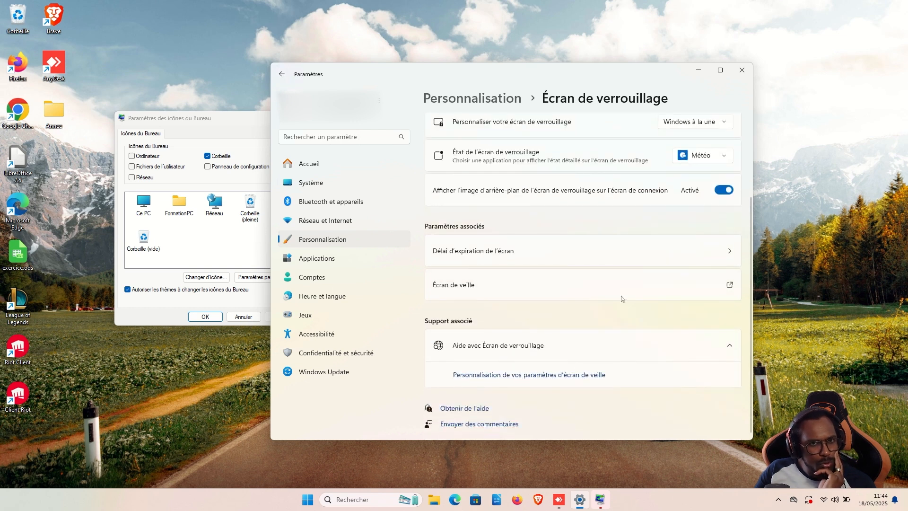
scroll(610, 208, "up", 3)
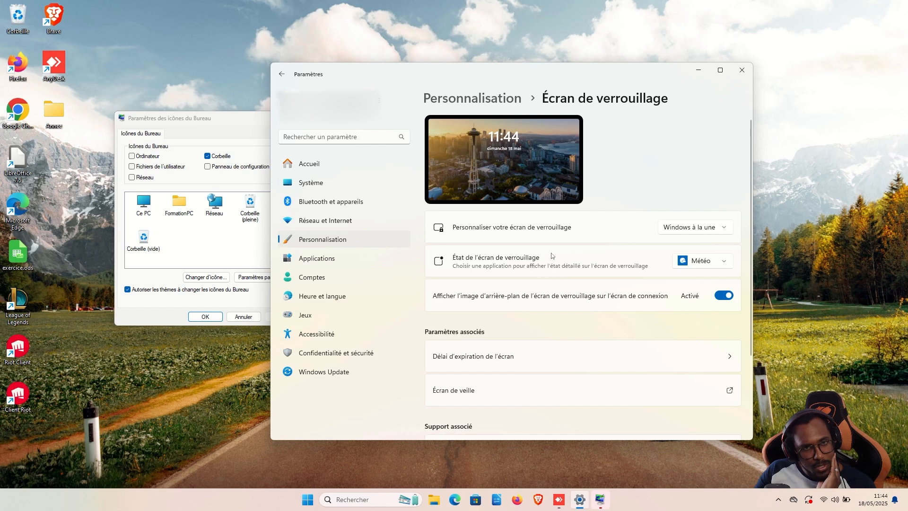
- Open the Saisie de texte settings under Personnalisation and review the available keyboard and voice input themes
left_click(354, 238)
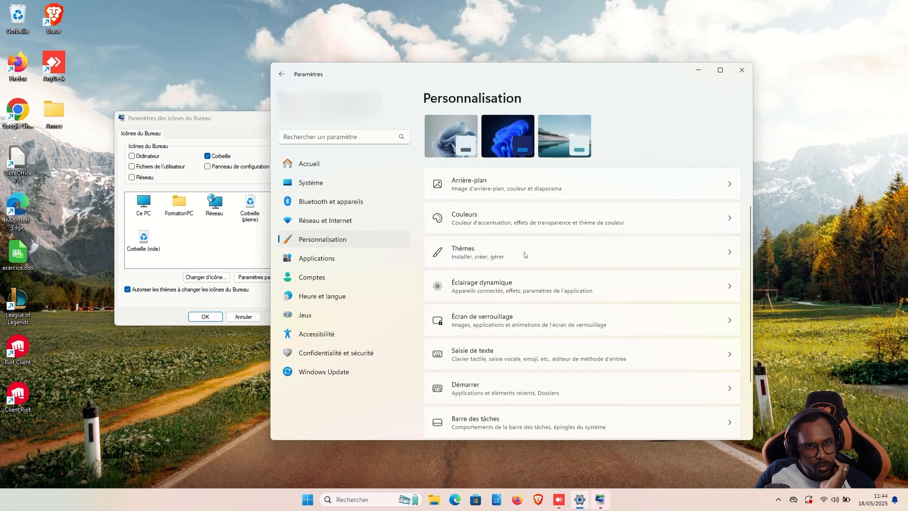
scroll(524, 253, "up", 5)
scroll(484, 251, "down", 5)
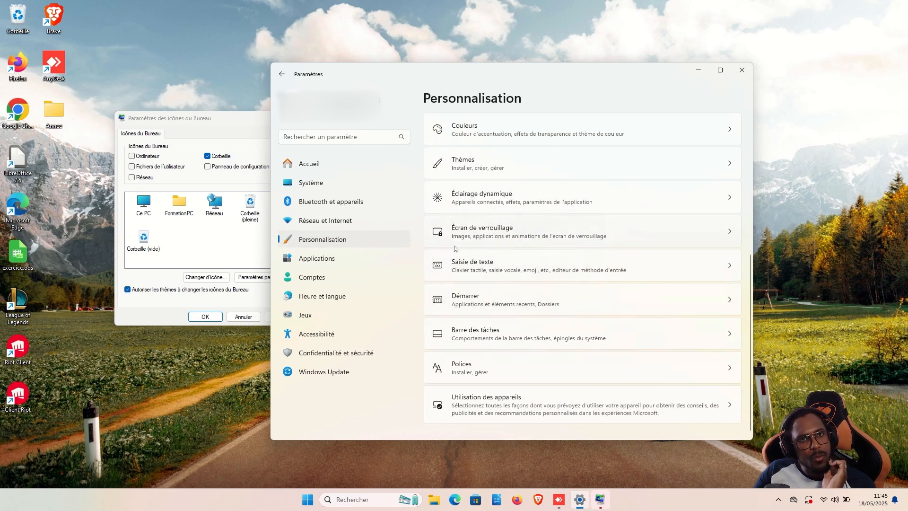
left_click(672, 261)
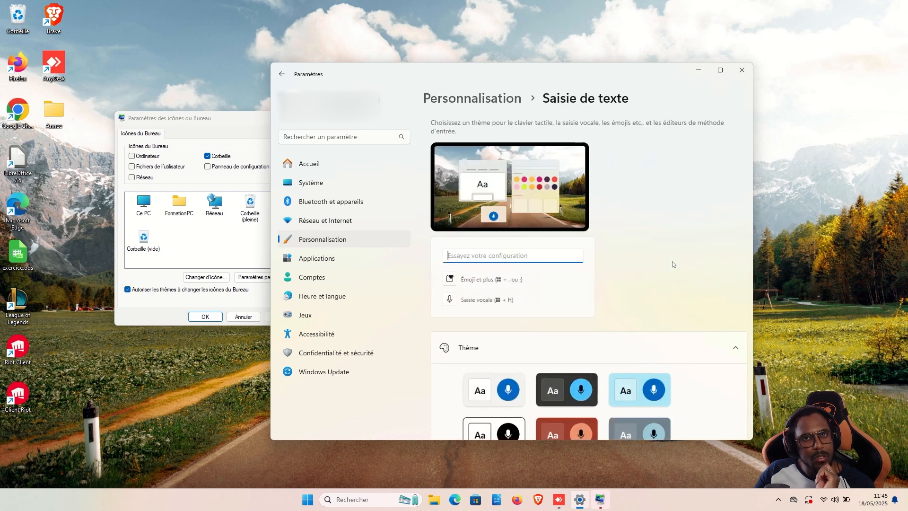
scroll(663, 257, "down", 2)
scroll(662, 256, "down", 4)
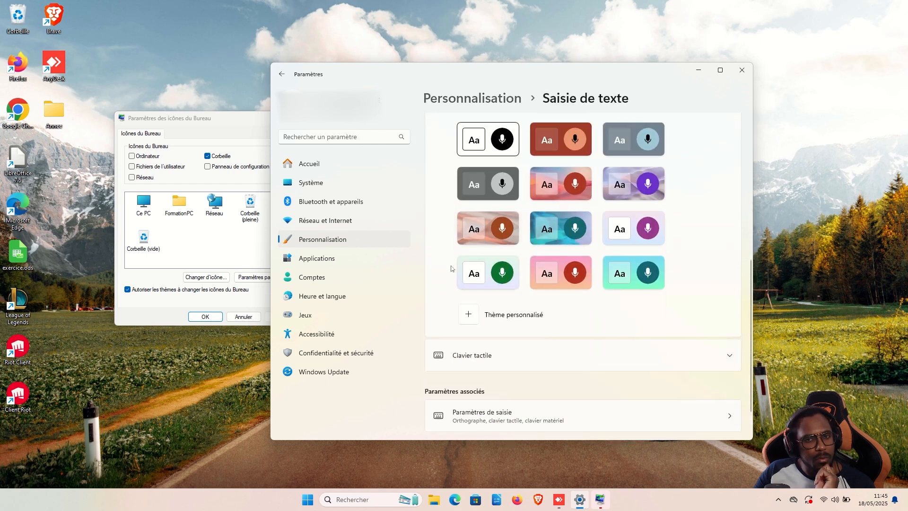
- Open the Démarrer settings under Personnalisation and view the Start menu in its current layout
left_click(318, 239)
scroll(560, 248, "down", 1)
scroll(560, 249, "down", 4)
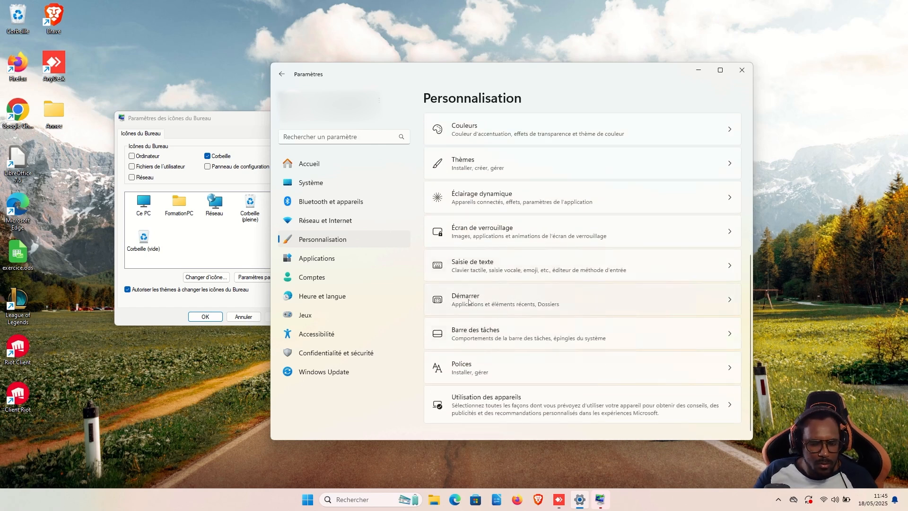
left_click(603, 307)
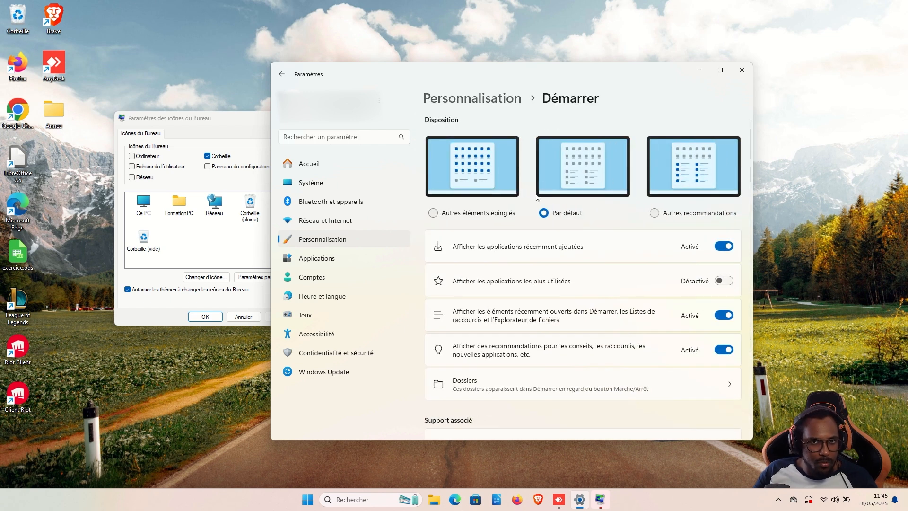
left_click(308, 502)
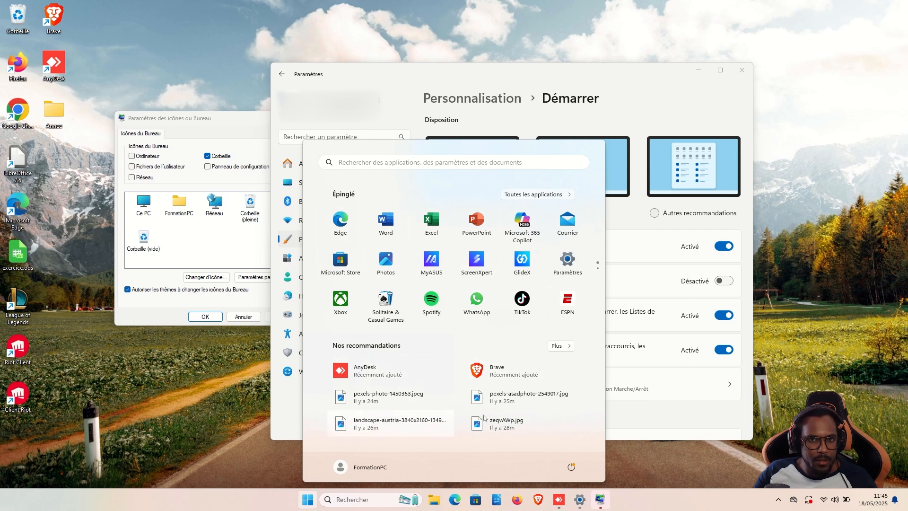
left_click(677, 417)
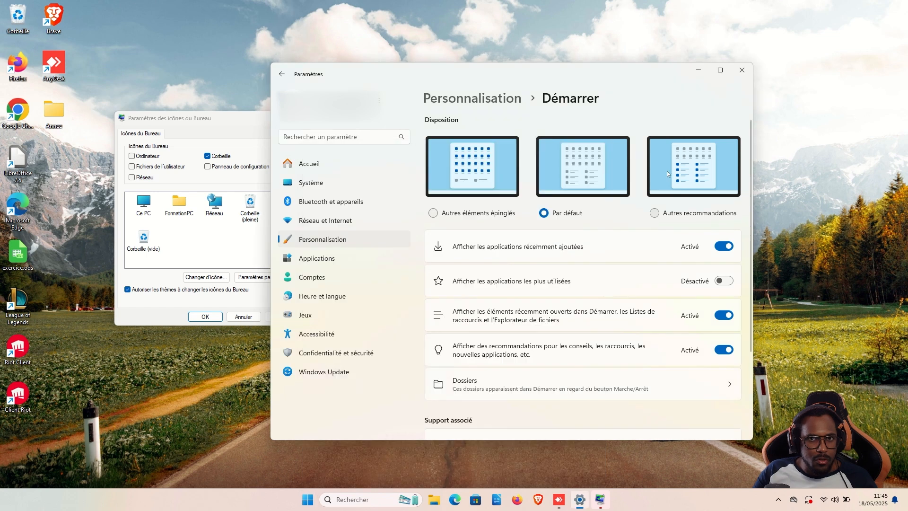
- Set the Start menu layout to Autres éléments épinglés and view the menu
left_click(485, 217)
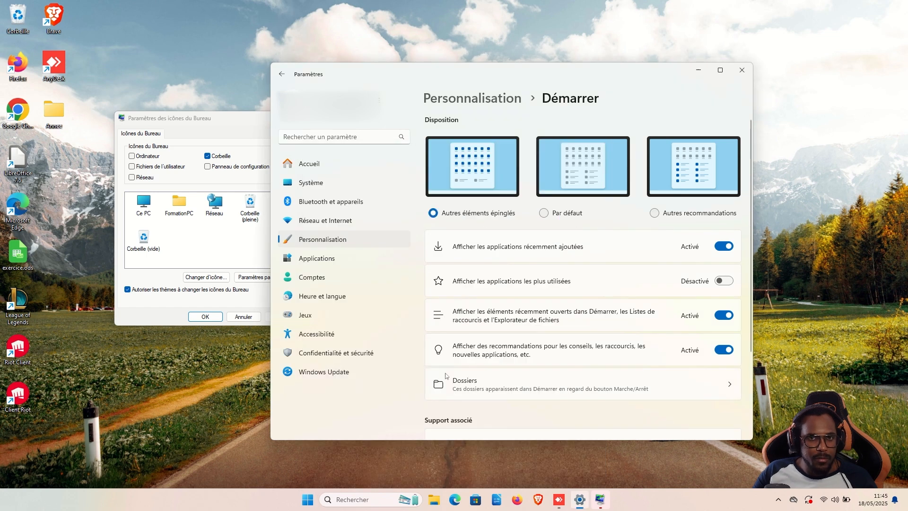
left_click(549, 213)
left_click(498, 217)
left_click(308, 499)
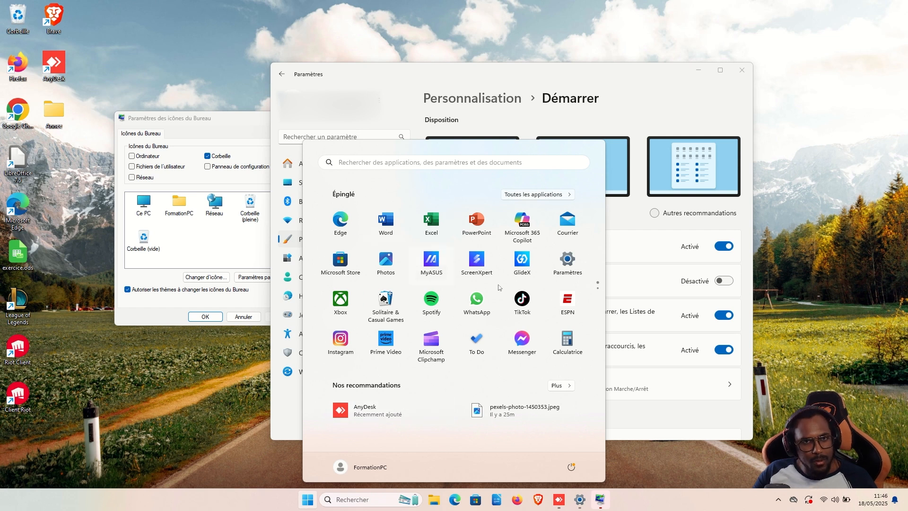
- Preview the Start menu with the Autres recommandations layout, and set the layout back to Par défaut
left_click(655, 214)
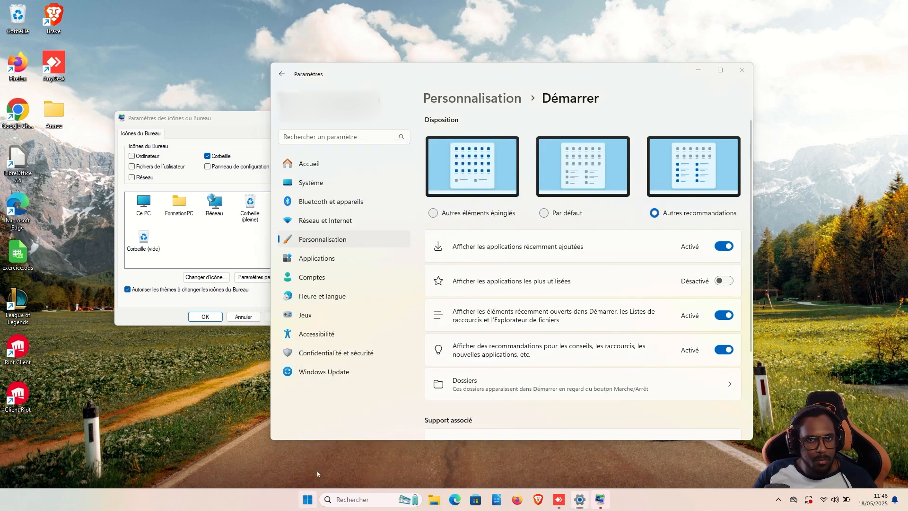
left_click(307, 500)
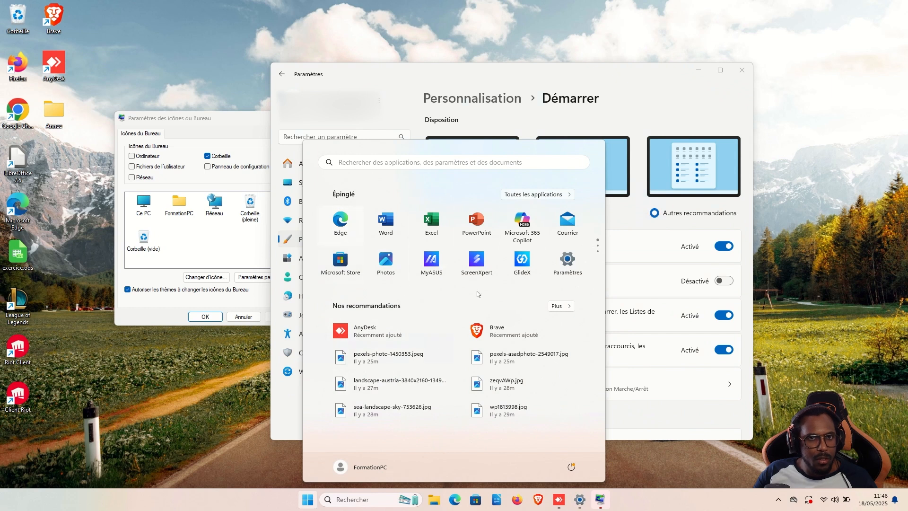
left_click(629, 222)
left_click(544, 213)
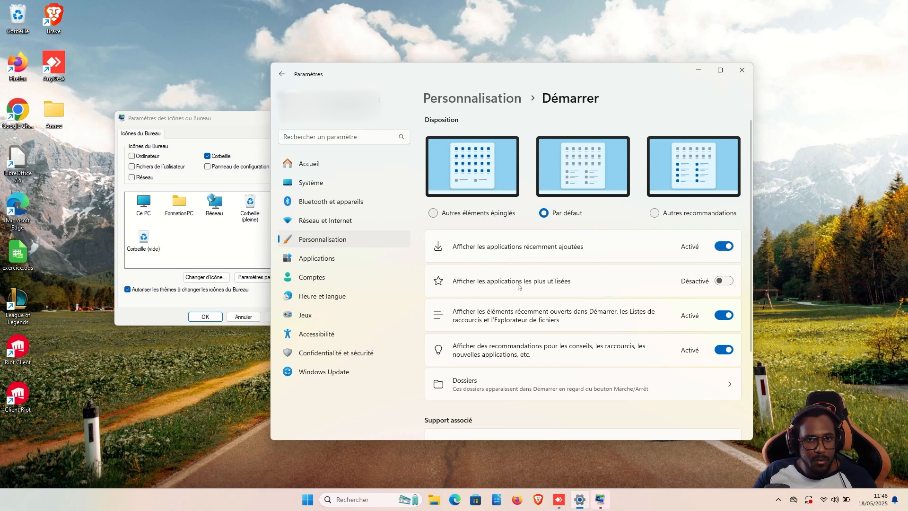
- Turn on the display of the most used apps and check the Start menu
left_click(723, 281)
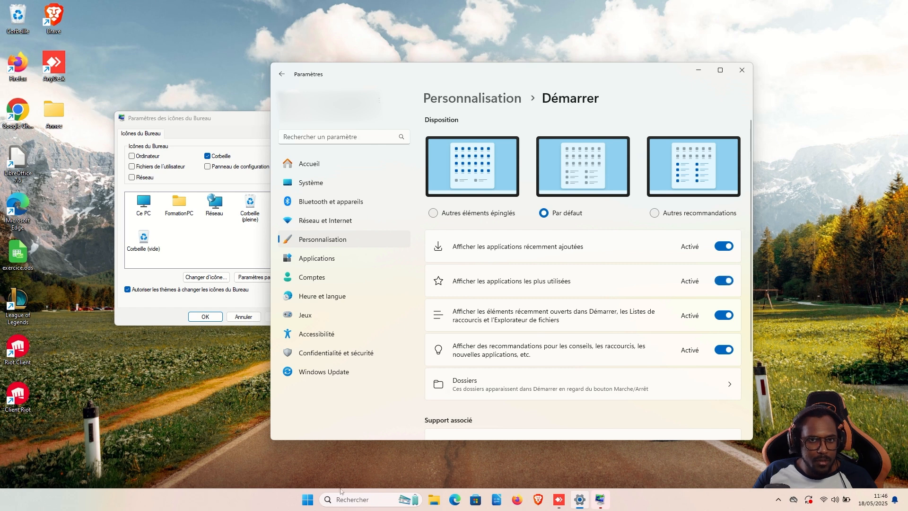
left_click(308, 500)
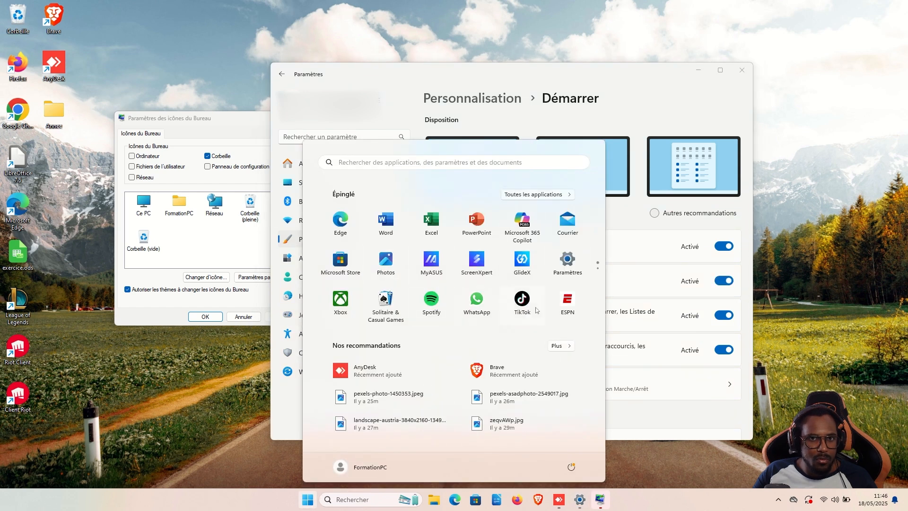
key("Escape")
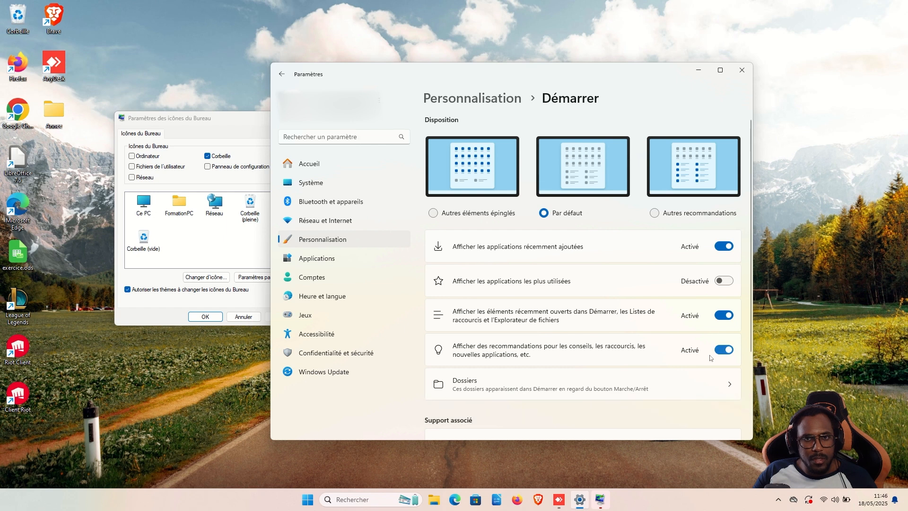
- Look over the remaining Démarrer settings and open the Barre des tâches settings under Personnalisation
scroll(665, 333, "down", 2)
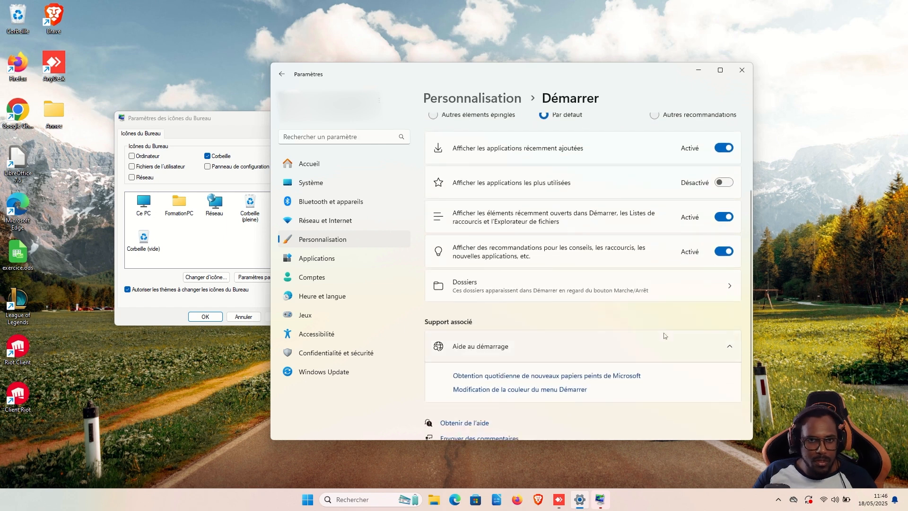
key("alt+Left")
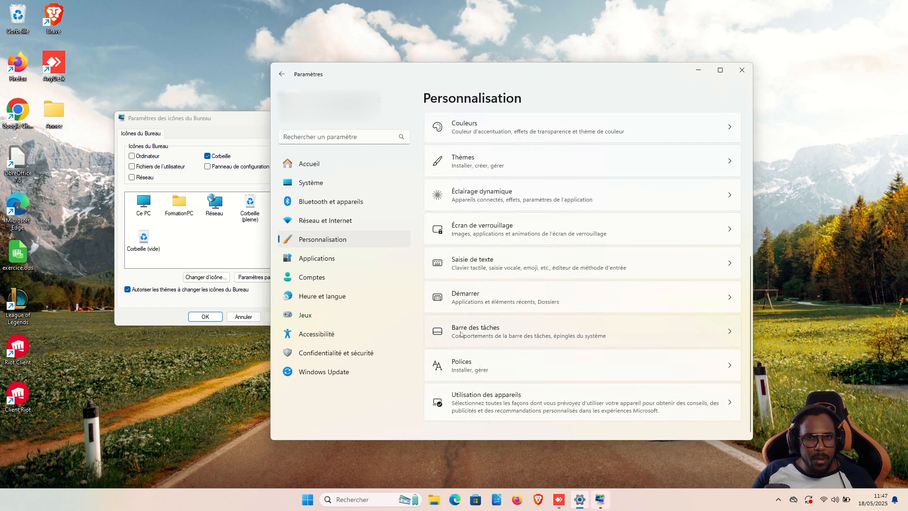
left_click(530, 334)
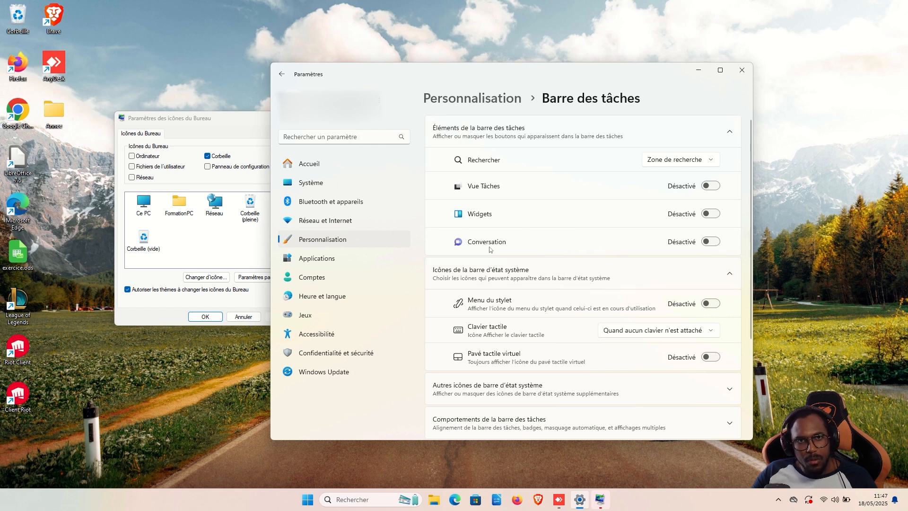
- Switch the Conversation taskbar item on and off repeatedly to preview it, leaving it off
left_click(711, 242)
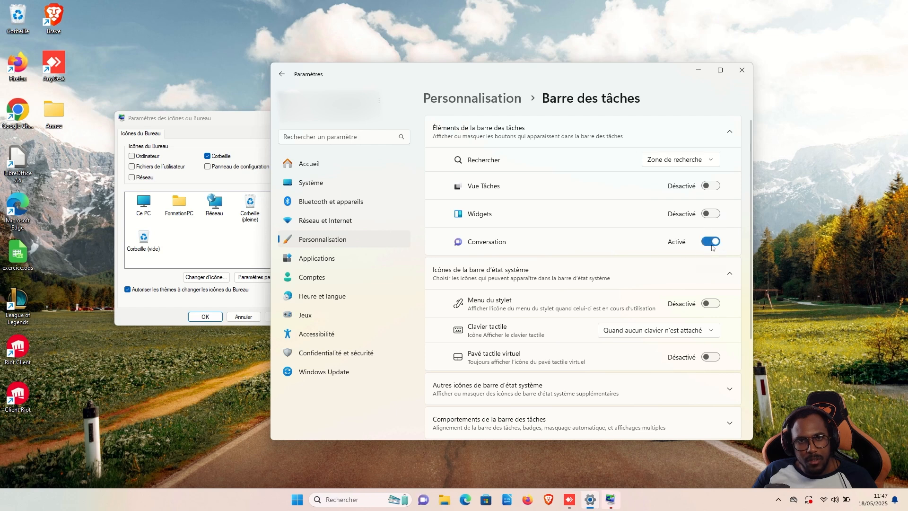
left_click(711, 242)
left_click(711, 241)
left_click(711, 241)
left_click(711, 242)
left_click(711, 242)
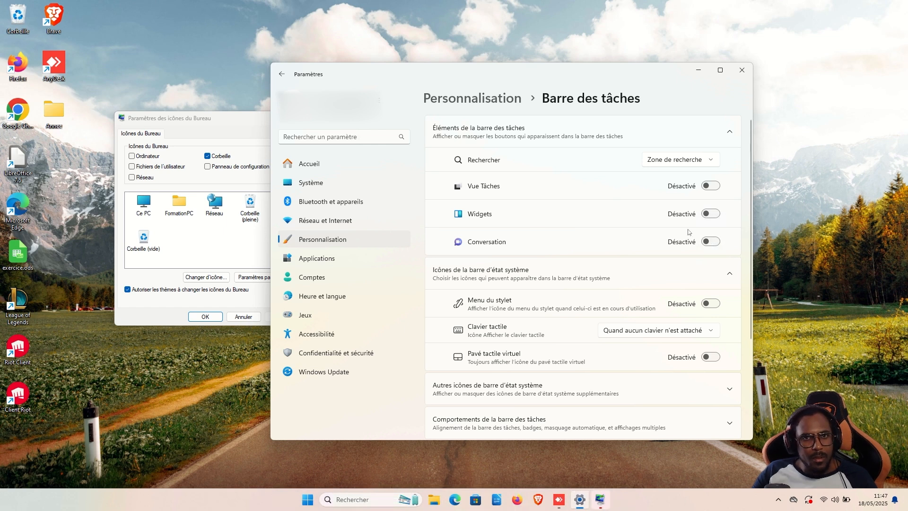
- Preview the Widgets and Vue Tâches taskbar items by switching each on and off, leaving both off
left_click(705, 215)
left_click(705, 216)
left_click(705, 216)
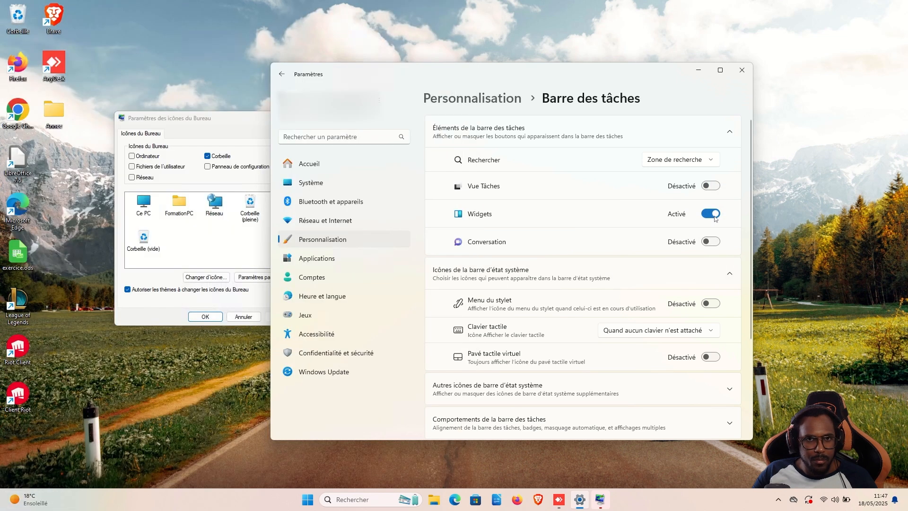
left_click(715, 216)
left_click(711, 185)
left_click(711, 186)
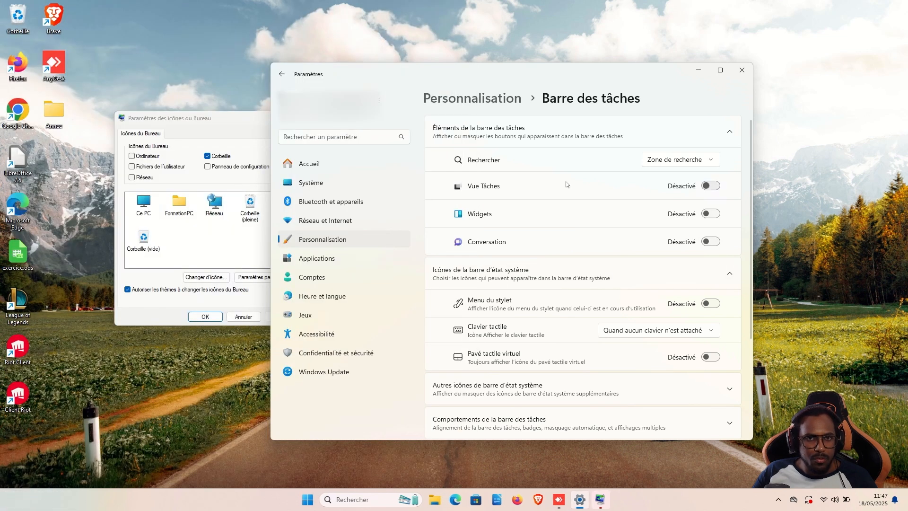
- Open the Polices settings under Personnalisation and browse the available fonts
scroll(551, 385, "down", 3)
scroll(551, 261, "up", 3)
left_click(333, 239)
scroll(480, 366, "down", 5)
left_click(481, 367)
scroll(522, 262, "down", 10)
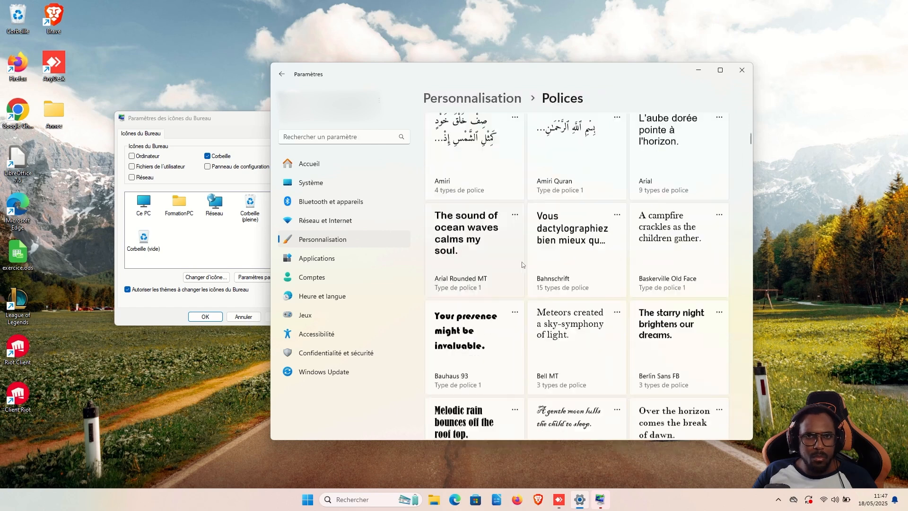
scroll(515, 239, "up", 3)
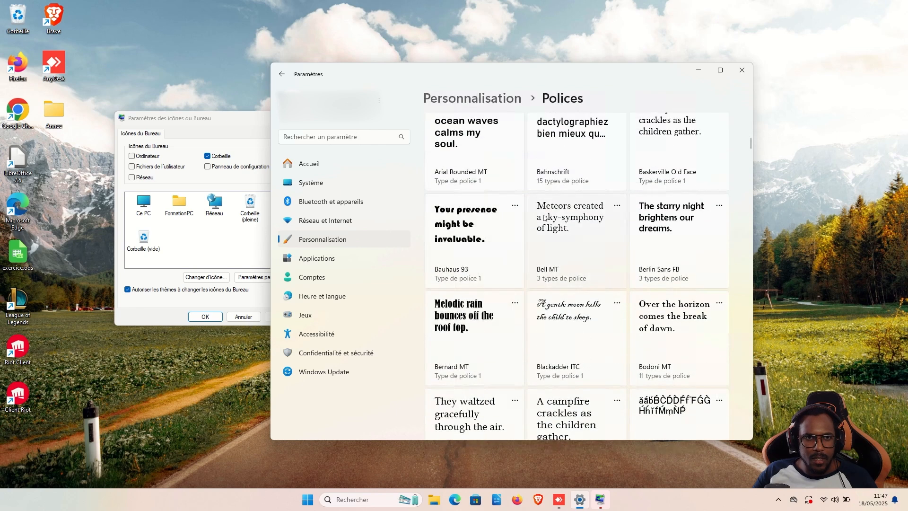
scroll(549, 212, "up", 8)
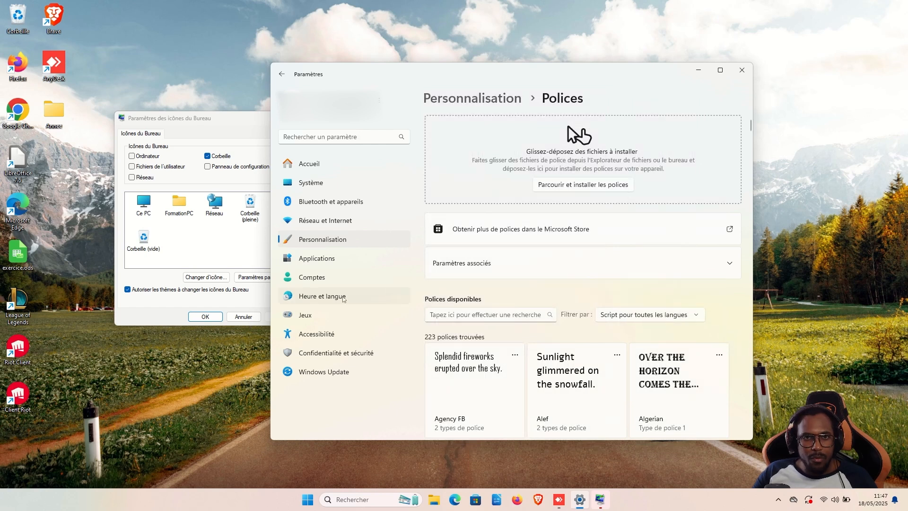
- Open the Accessibilité settings and look through the Vision, Audition and Interaction options
left_click(355, 241)
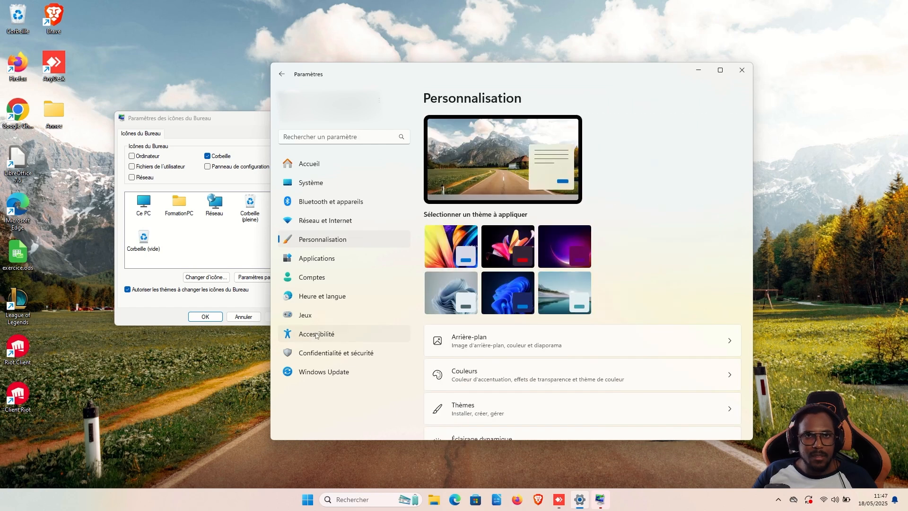
left_click(313, 336)
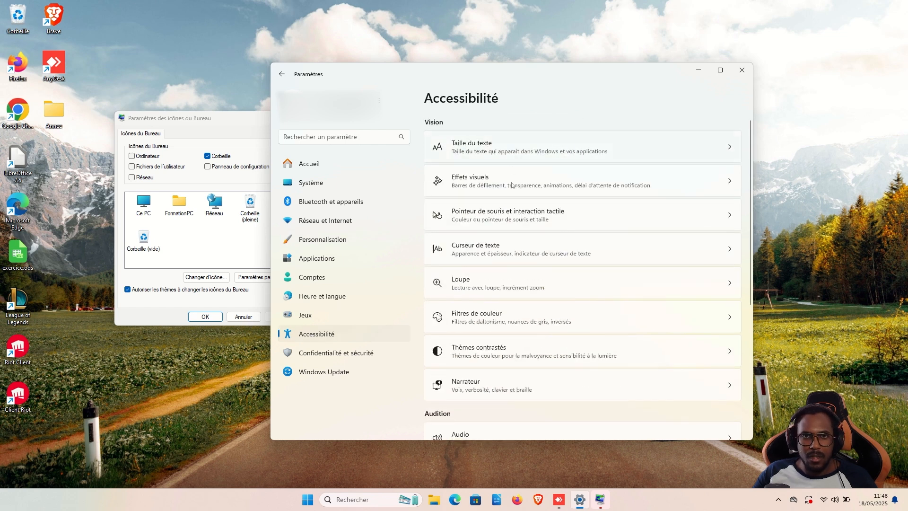
scroll(524, 247, "down", 5)
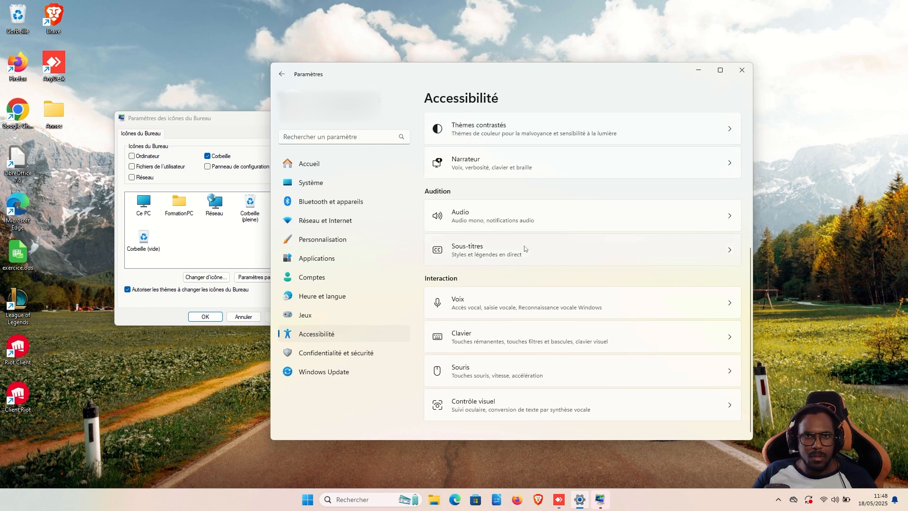
scroll(524, 245, "up", 5)
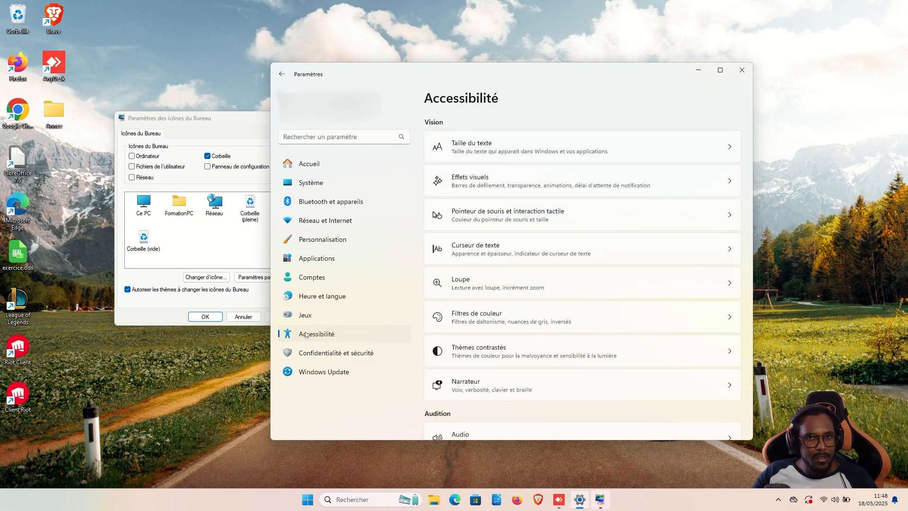
- In the Taille du texte settings, enlarge the text size to about the middle of its range and apply it
left_click(471, 149)
left_click_drag(560, 238, 605, 236)
left_click(719, 237)
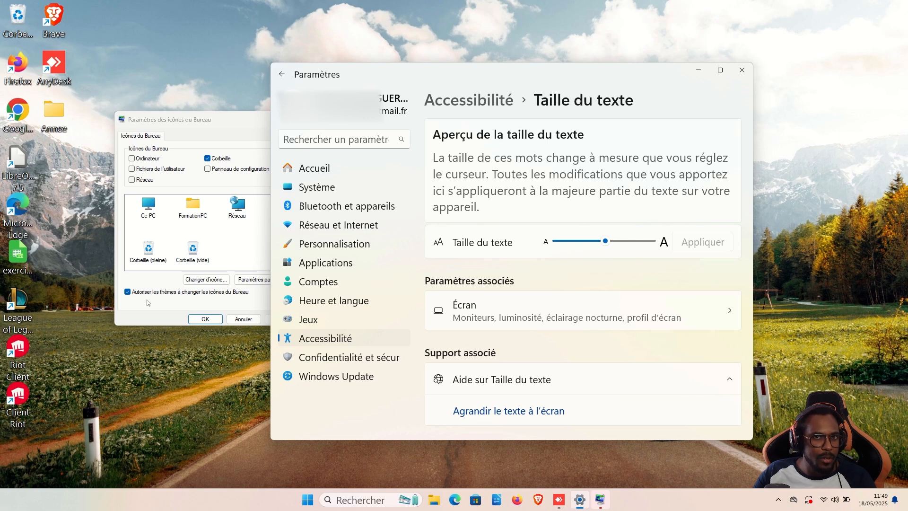
- Close the Paramètres des icônes du Bureau dialog, and apply the smallest text size under Taille du texte
left_click(195, 124)
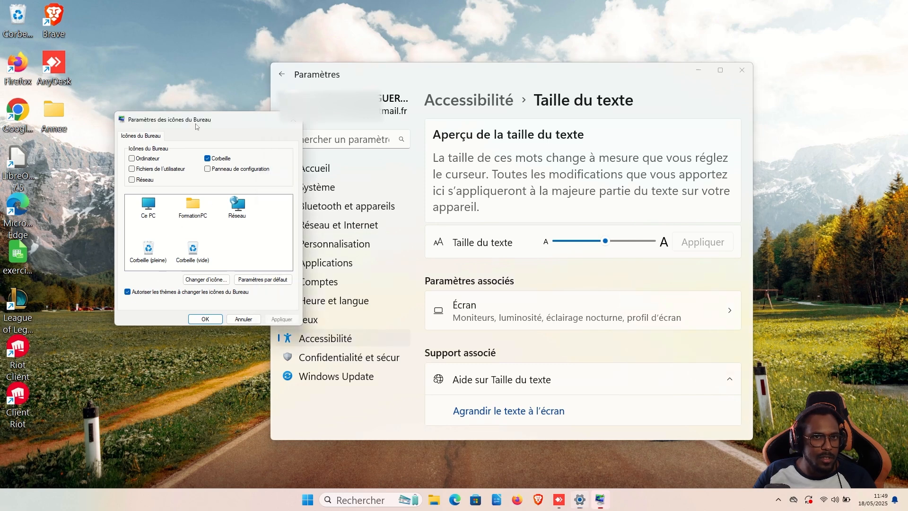
left_click(295, 123)
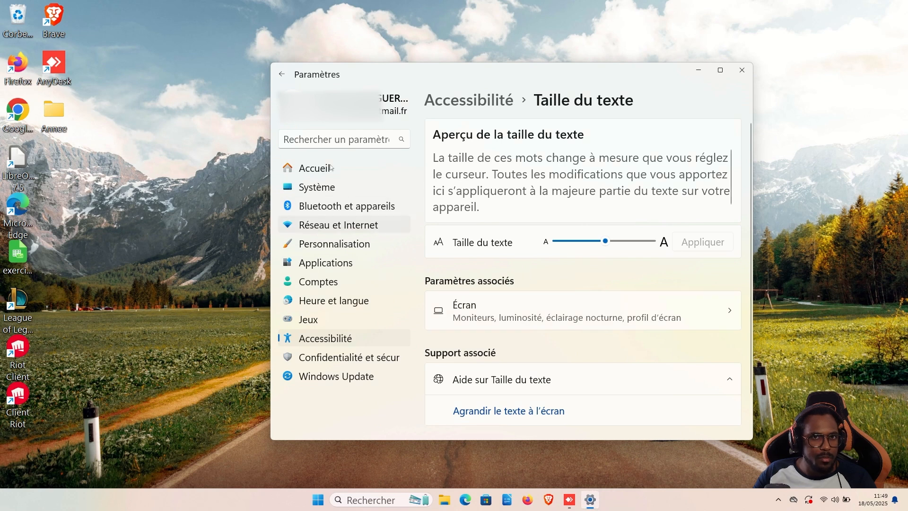
left_click_drag(606, 241, 544, 247)
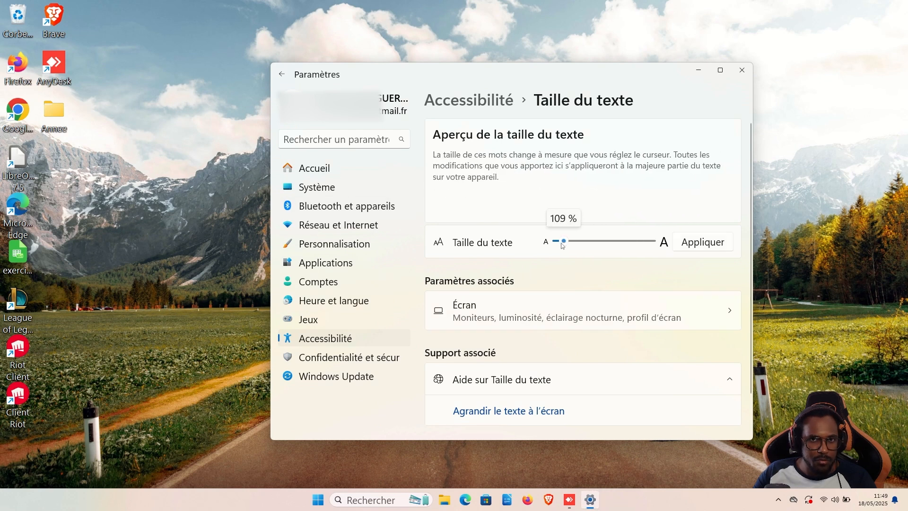
left_click(699, 243)
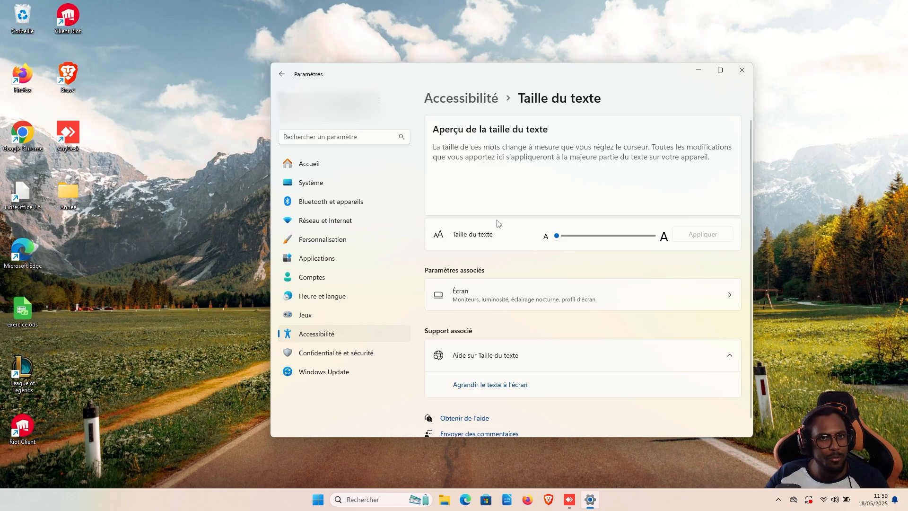
- Open the Loupe settings under Accessibilité and turn the magnifier on and off to preview it
left_click(338, 337)
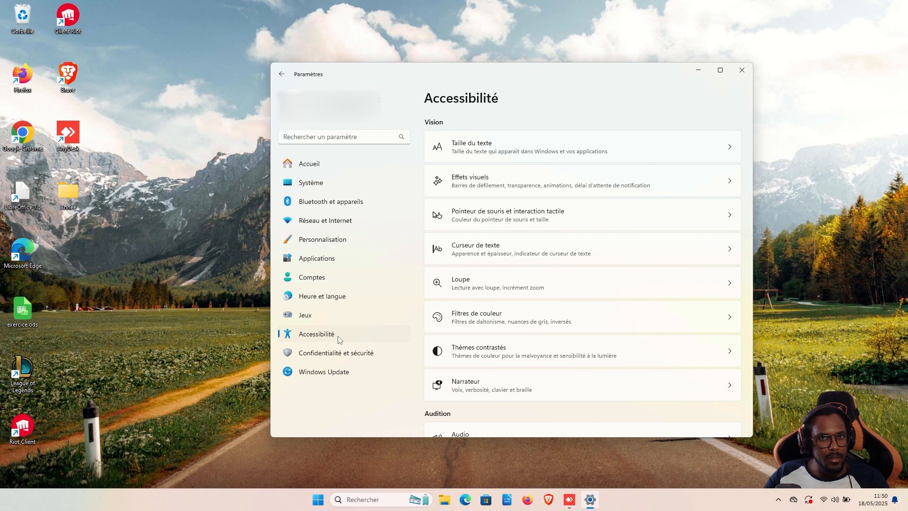
left_click(562, 282)
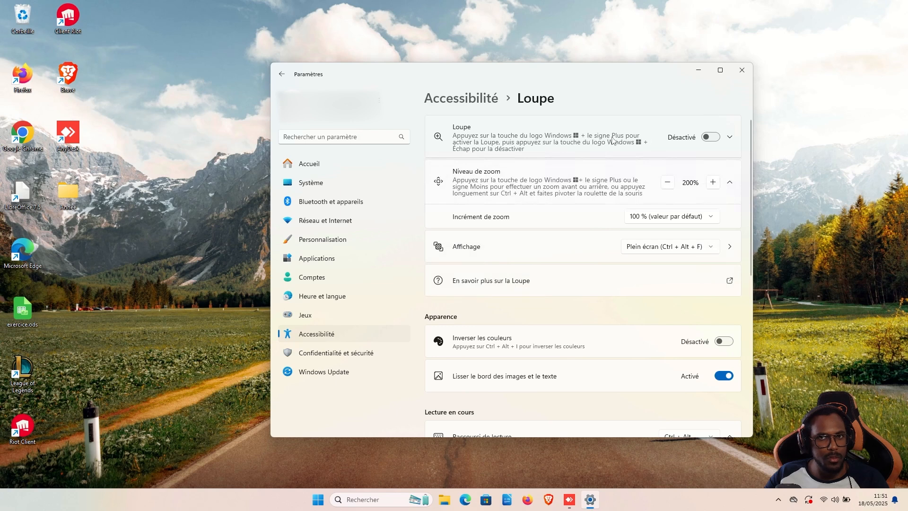
left_click(680, 139)
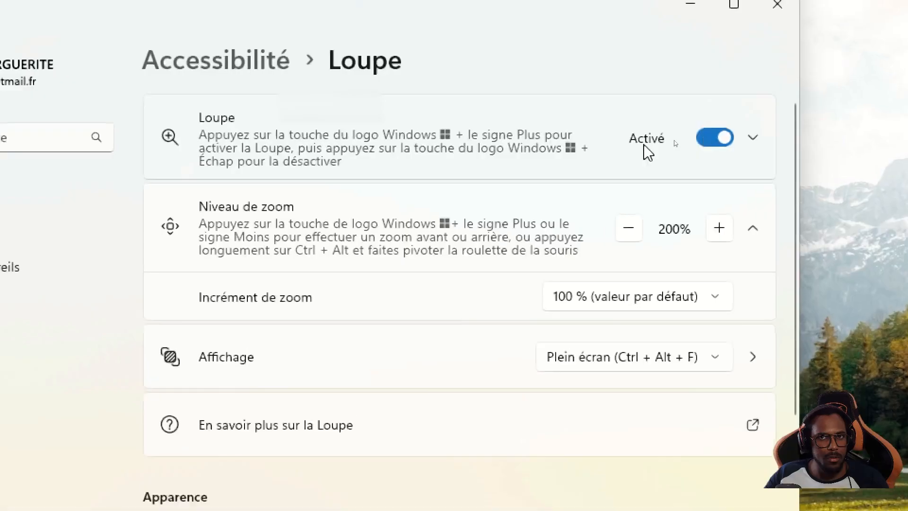
left_click(703, 142)
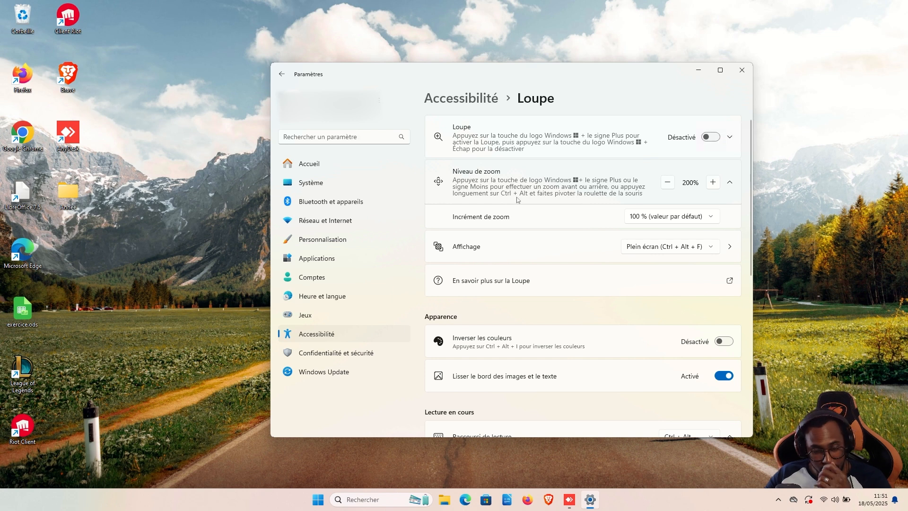
- In the Pointeur de souris et interaction tactile settings, set the pointer size to maximum and its style to black
left_click(340, 342)
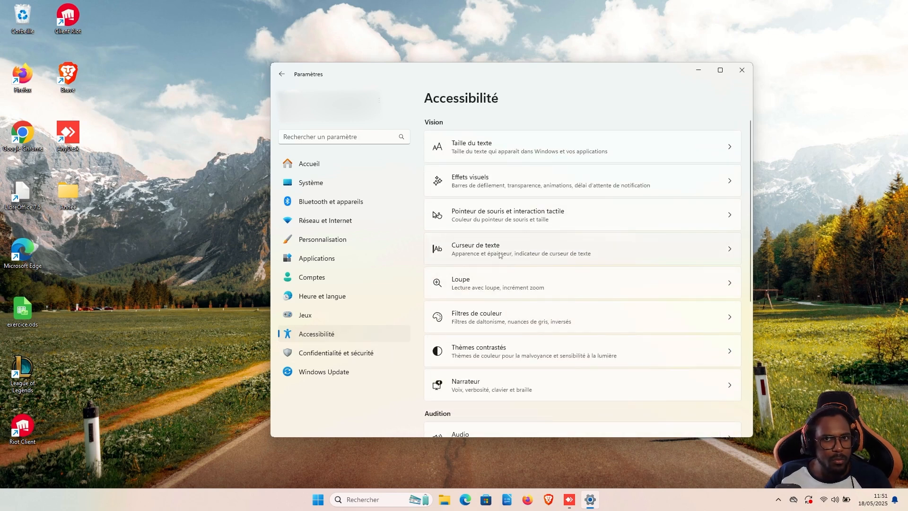
left_click(475, 214)
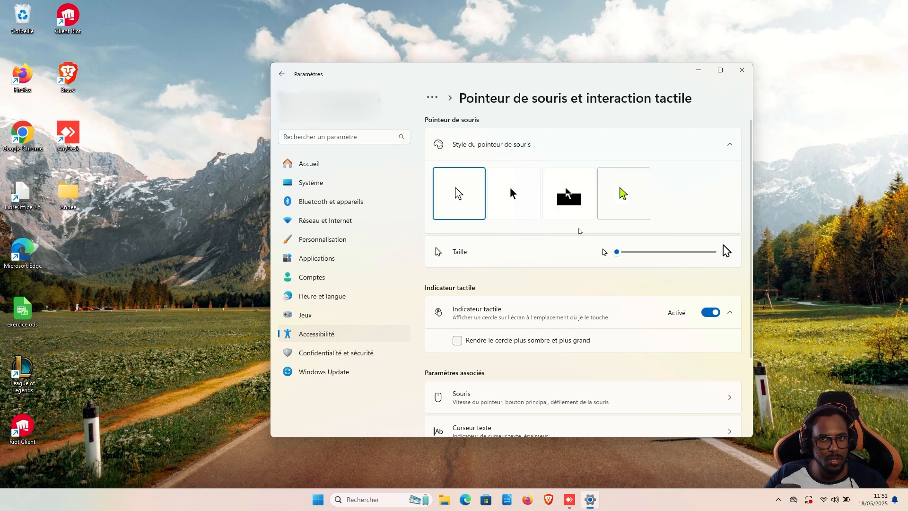
left_click_drag(617, 252, 731, 254)
left_click(511, 194)
scroll(551, 224, "down", 2)
scroll(552, 226, "up", 2)
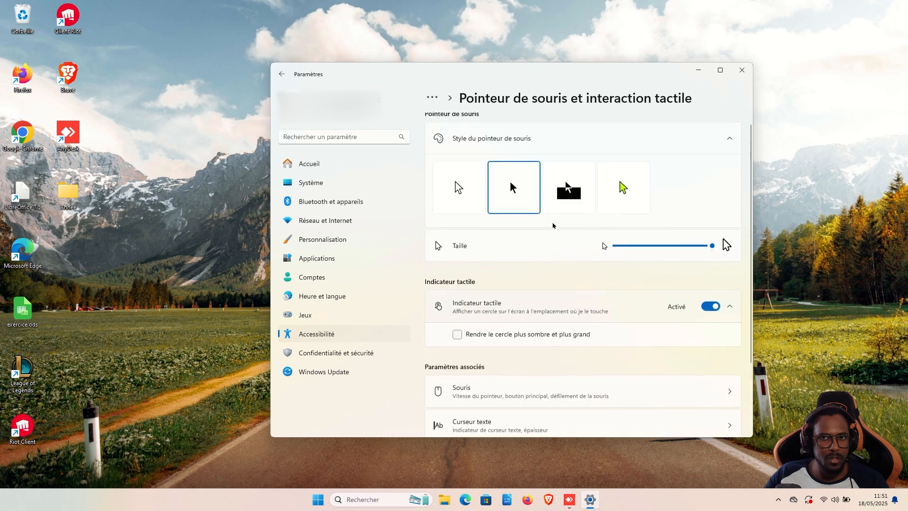
- Try the inverted and Personnalisé pointer styles, reduce the pointer size, and return to the Accessibilité settings
left_click(574, 208)
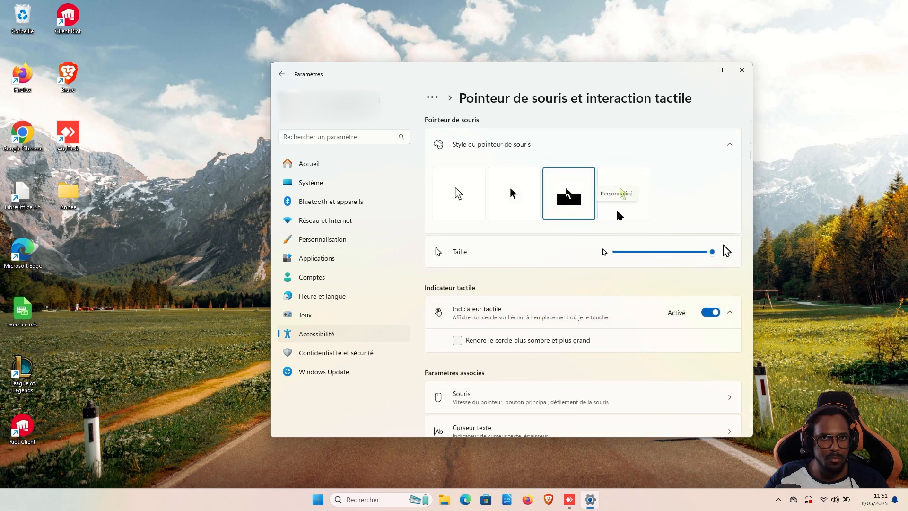
left_click(621, 218)
left_click_drag(714, 334, 680, 331)
key("alt+Left")
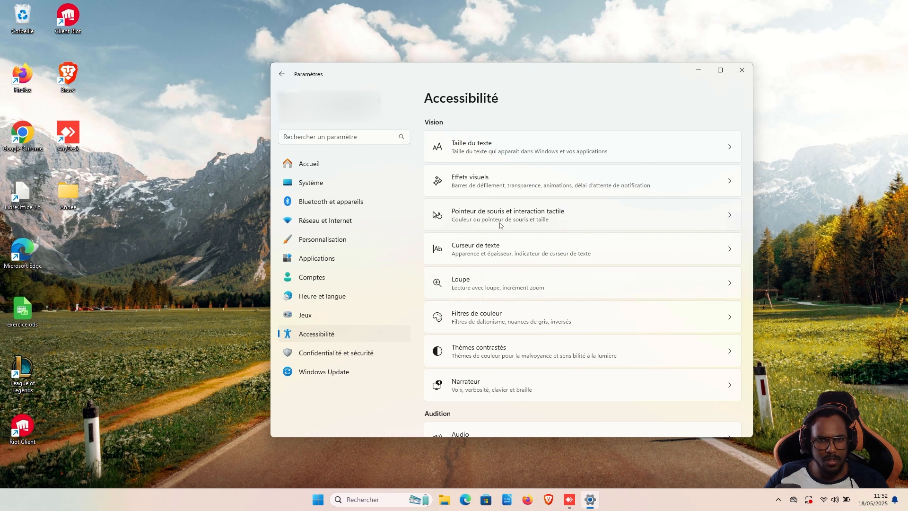
- Open the Narrateur settings under Accessibilité and look through the available options
scroll(500, 226, "down", 3)
left_click(461, 245)
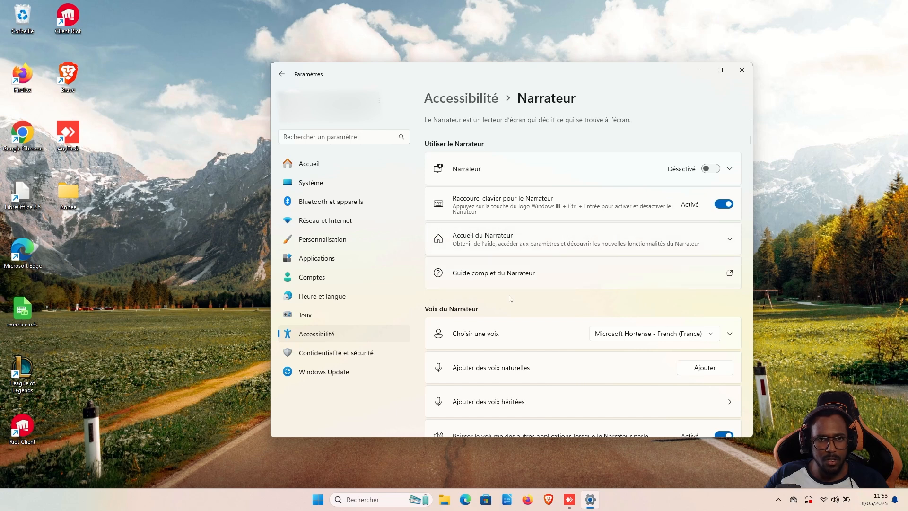
scroll(509, 309, "down", 3)
scroll(510, 309, "up", 3)
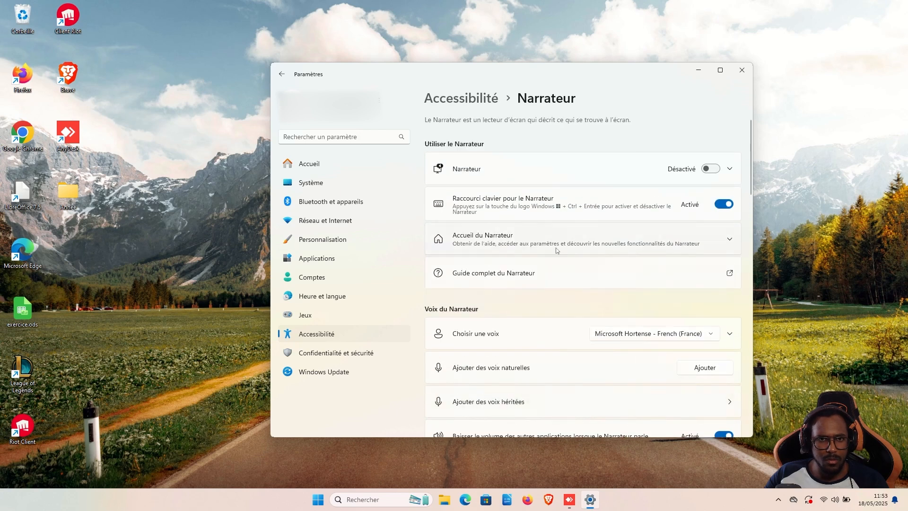
- Open the Souris settings under Accessibilité and turn on Touches souris
left_click(342, 337)
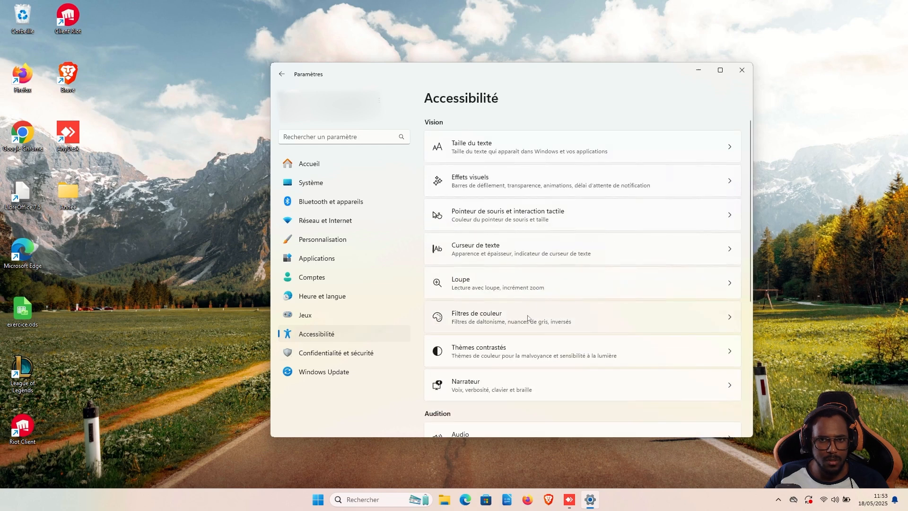
scroll(529, 314, "down", 5)
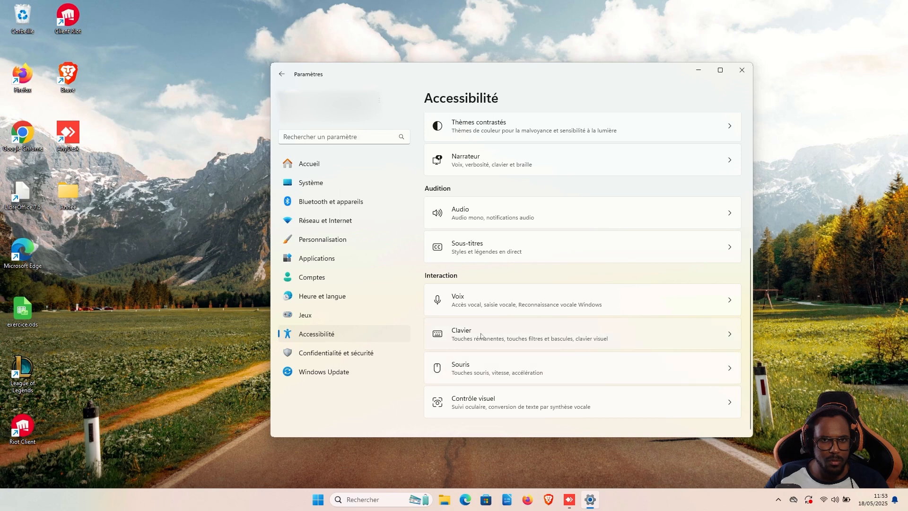
left_click(463, 372)
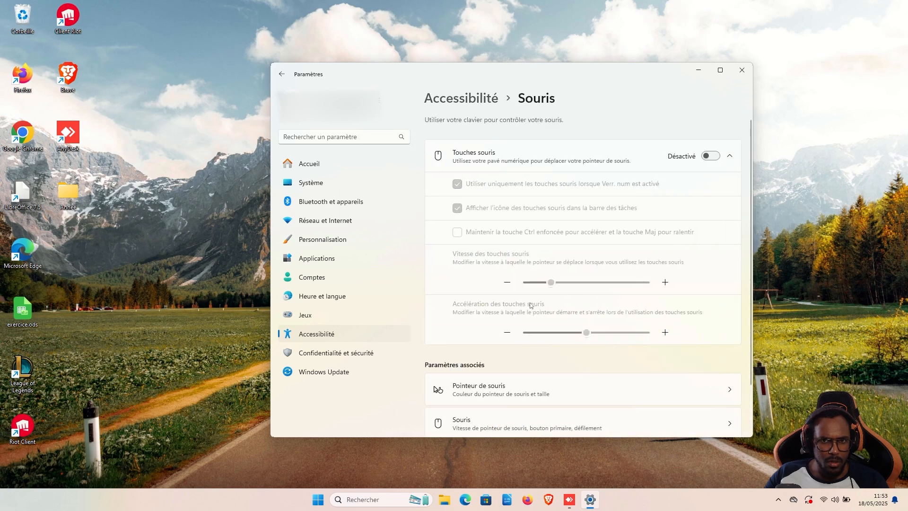
left_click(711, 157)
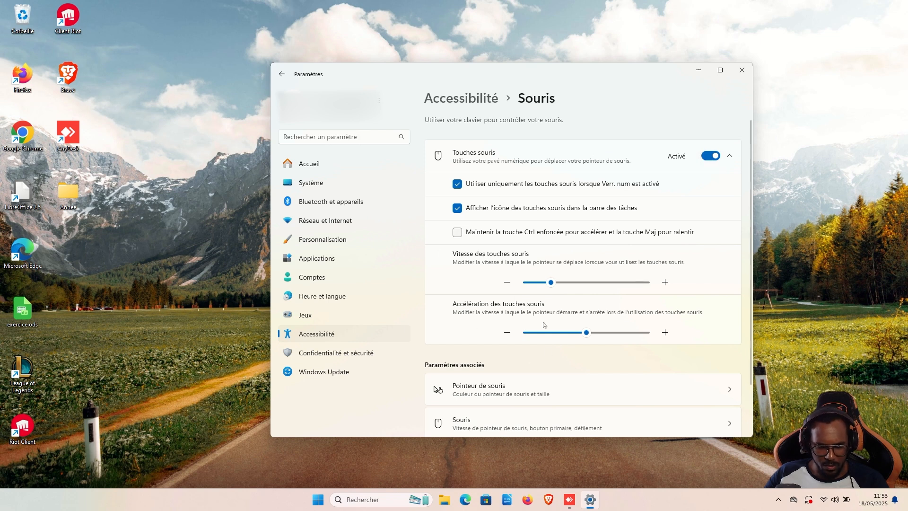
- Return to the Accessibilité overview and look through its list of options
left_click(344, 333)
scroll(523, 300, "down", 2)
scroll(486, 322, "down", 2)
scroll(476, 326, "up", 4)
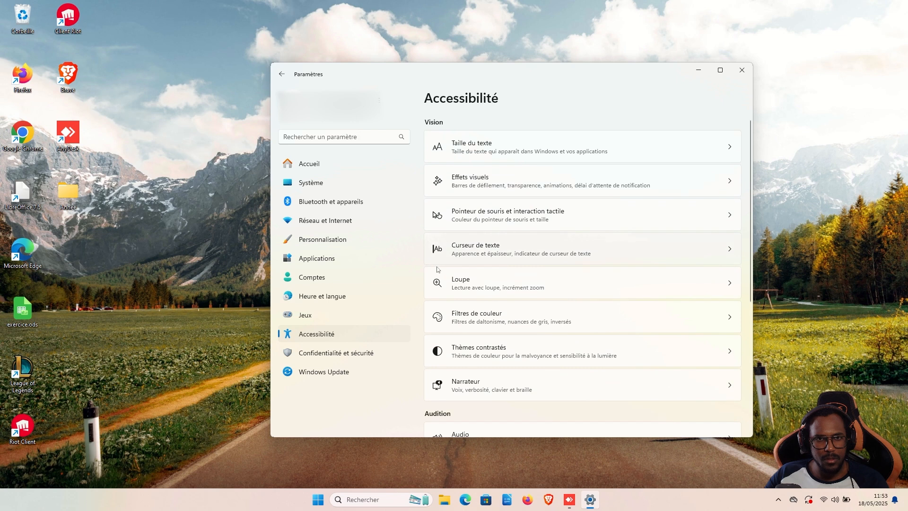
- Open the Souris device settings through the related settings of Pointeur de souris et interaction tactile
left_click(453, 218)
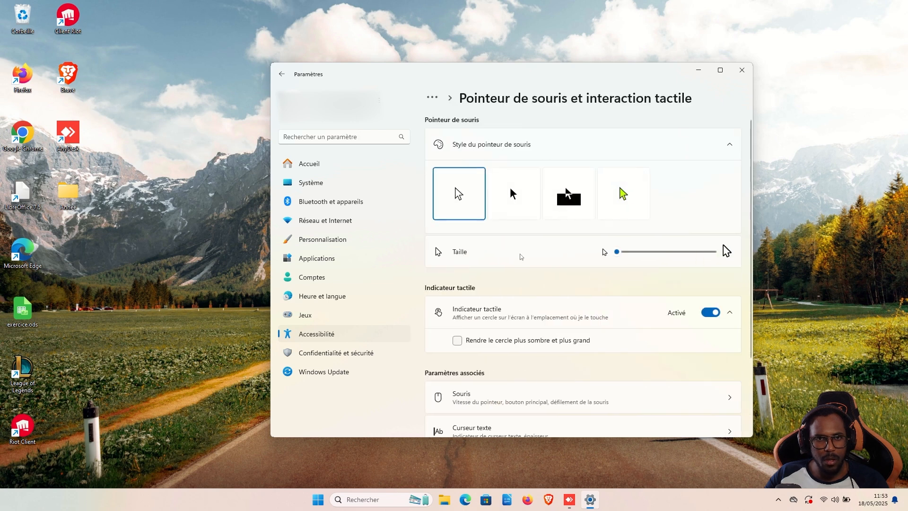
scroll(519, 258, "down", 3)
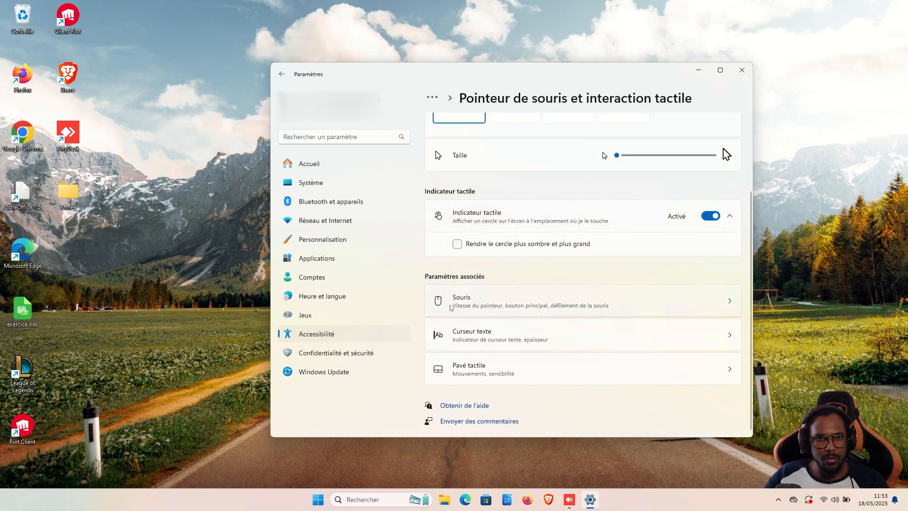
left_click(450, 307)
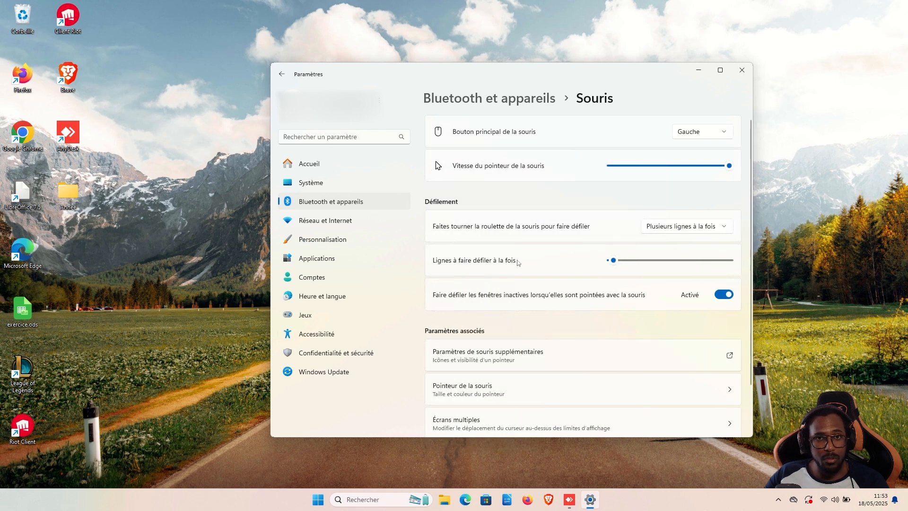
- Try a slower pointer speed and Droite as the primary mouse button, restoring maximum speed and Gauche
left_click_drag(729, 165, 649, 167)
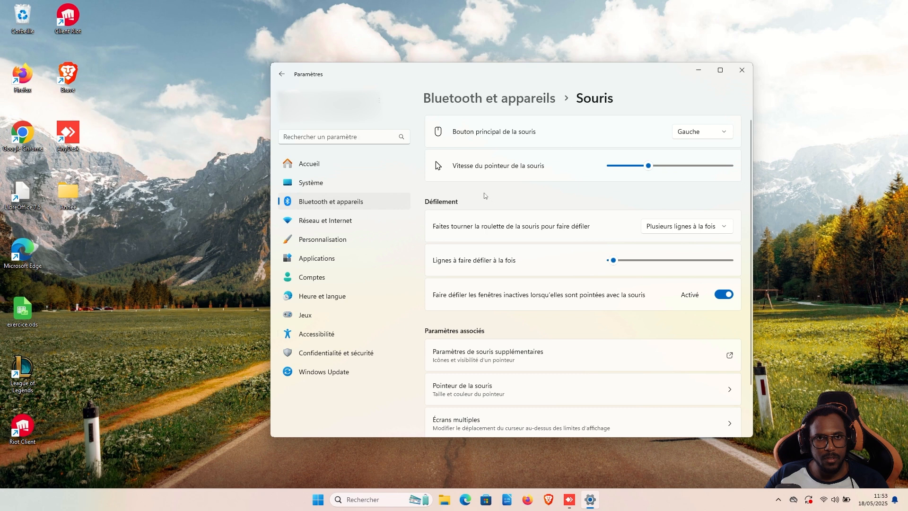
left_click_drag(648, 167, 730, 178)
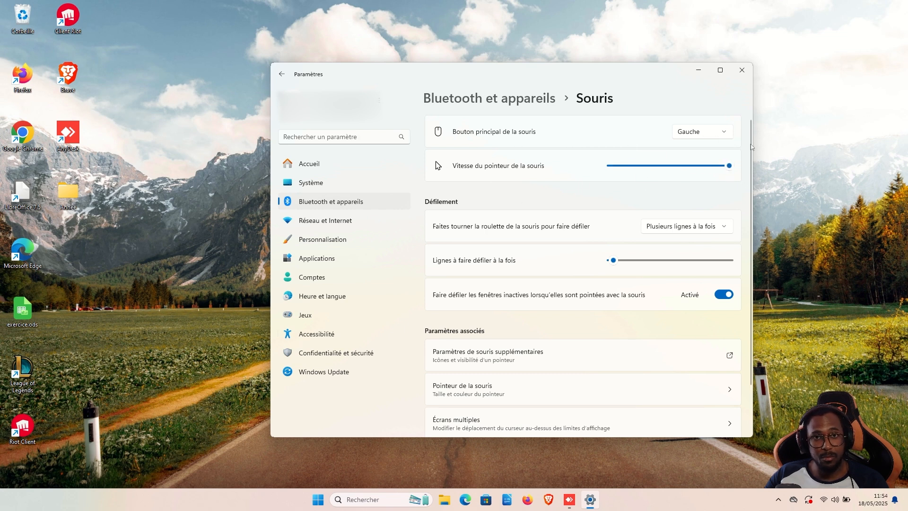
left_click(690, 133)
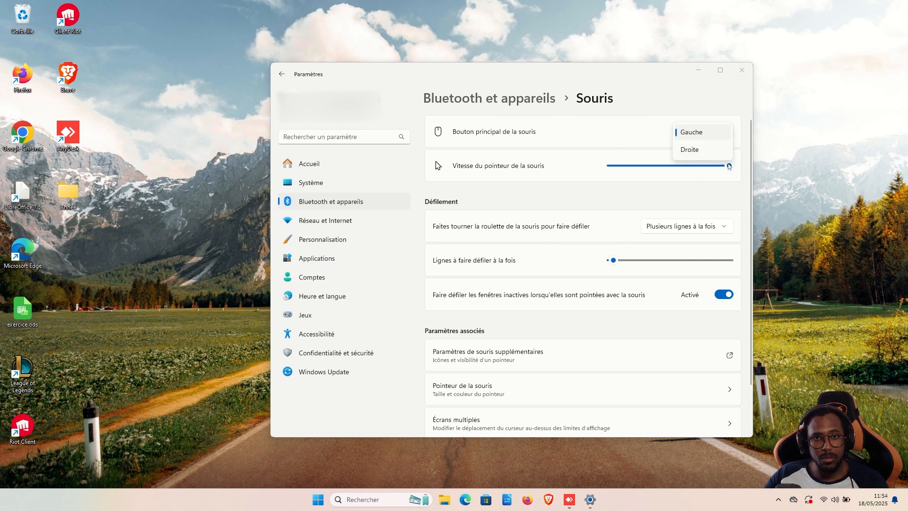
left_click(692, 150)
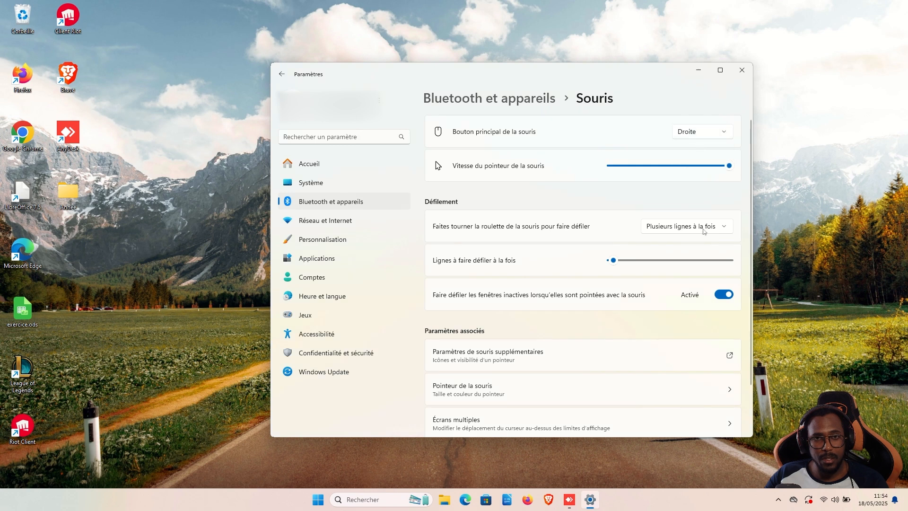
left_click(713, 130)
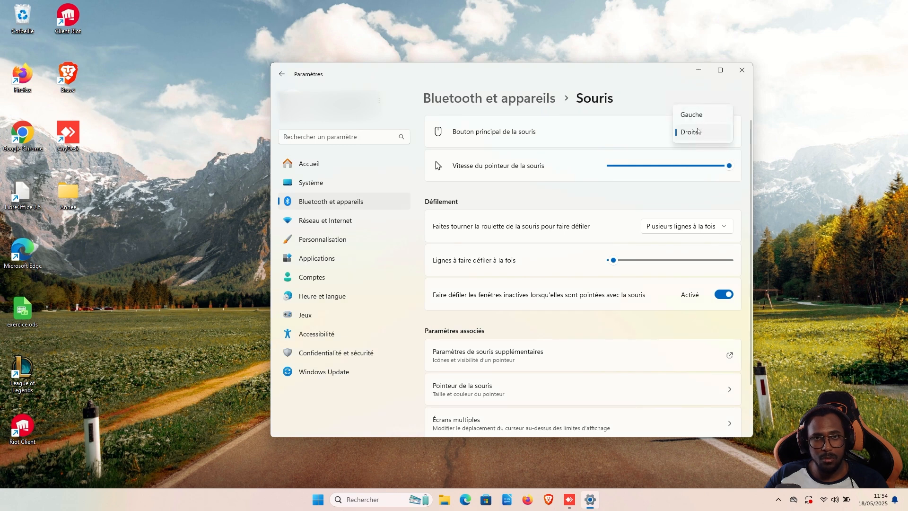
left_click(694, 115)
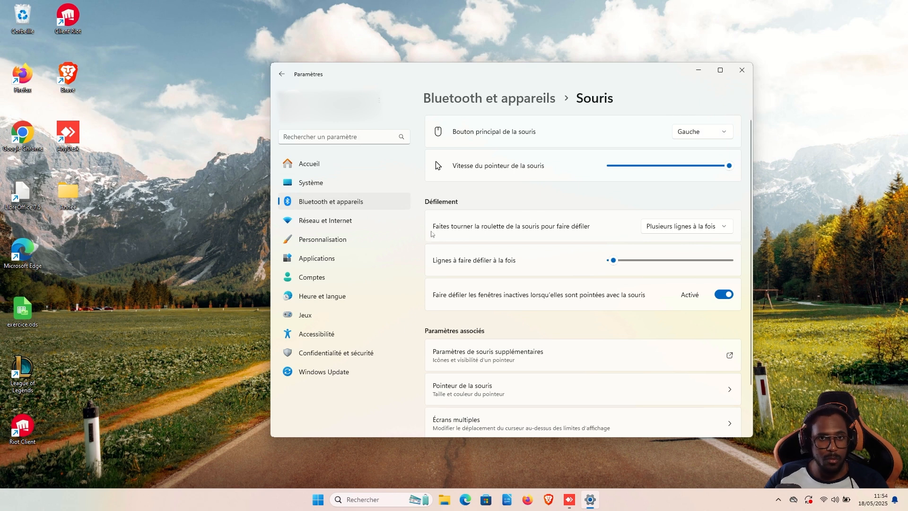
- Check the mouse wheel scrolling choices, keep Plusieurs lignes à la fois, and close the Paramètres window
left_click(655, 229)
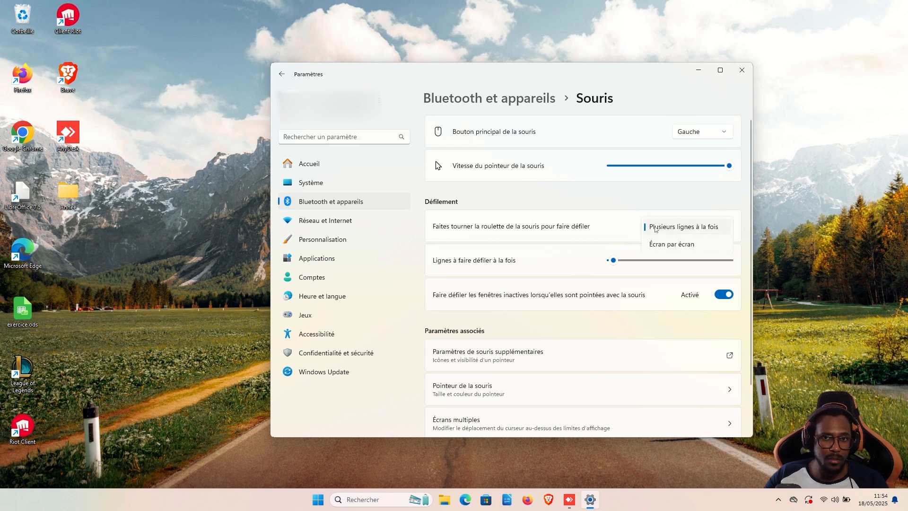
left_click(655, 229)
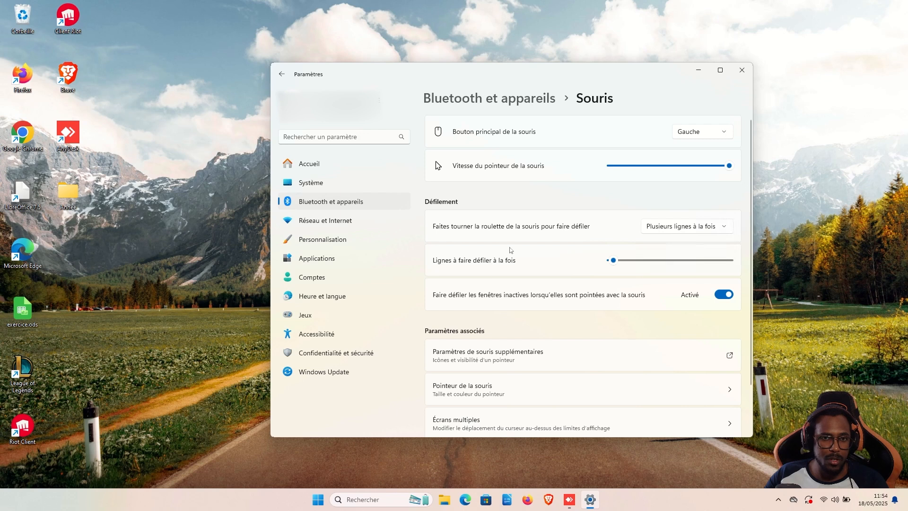
scroll(524, 304, "down", 2)
scroll(542, 245, "up", 2)
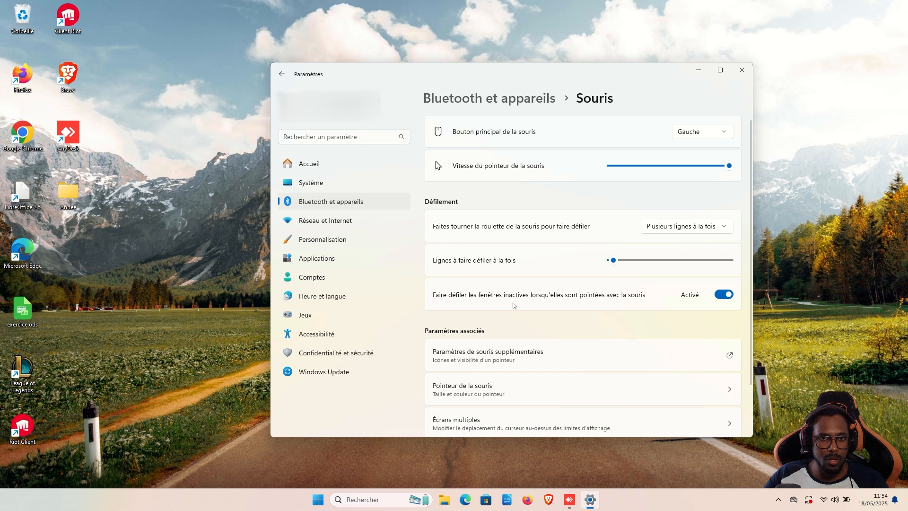
scroll(515, 306, "down", 2)
key("alt+F4")
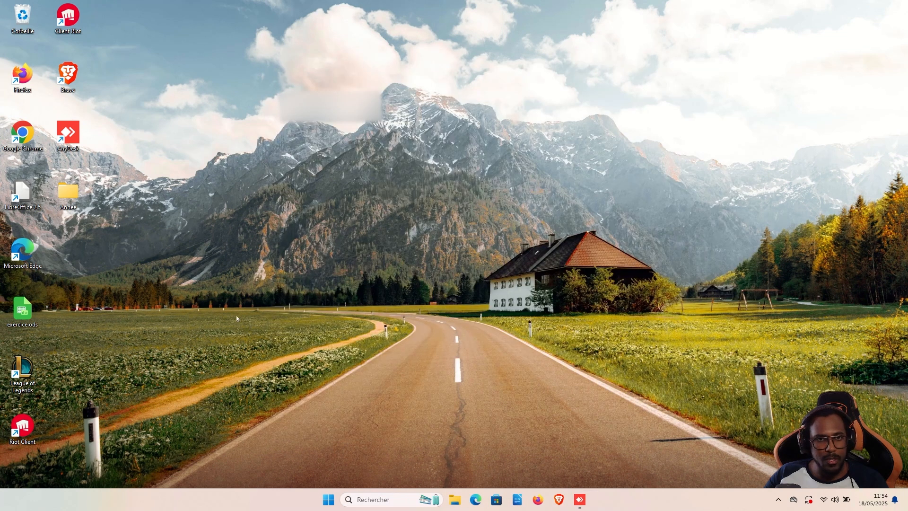
left_click(386, 501)
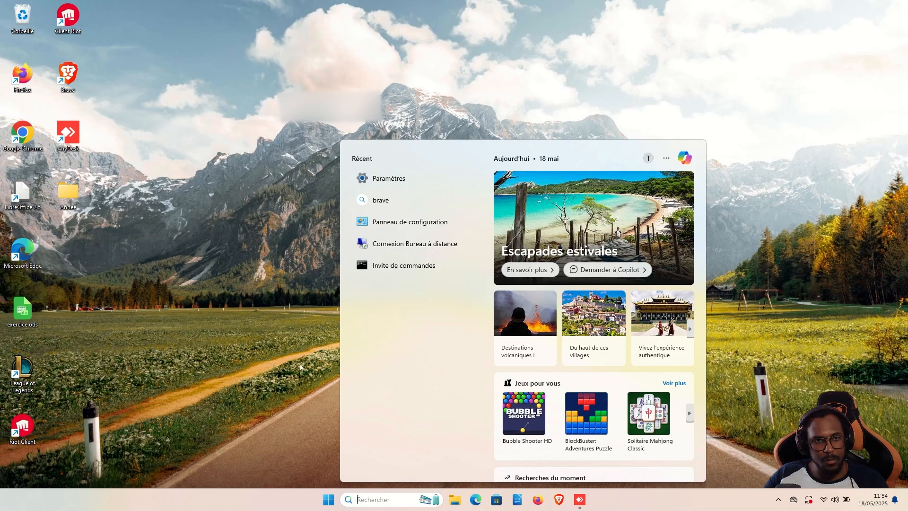
left_click(230, 262)
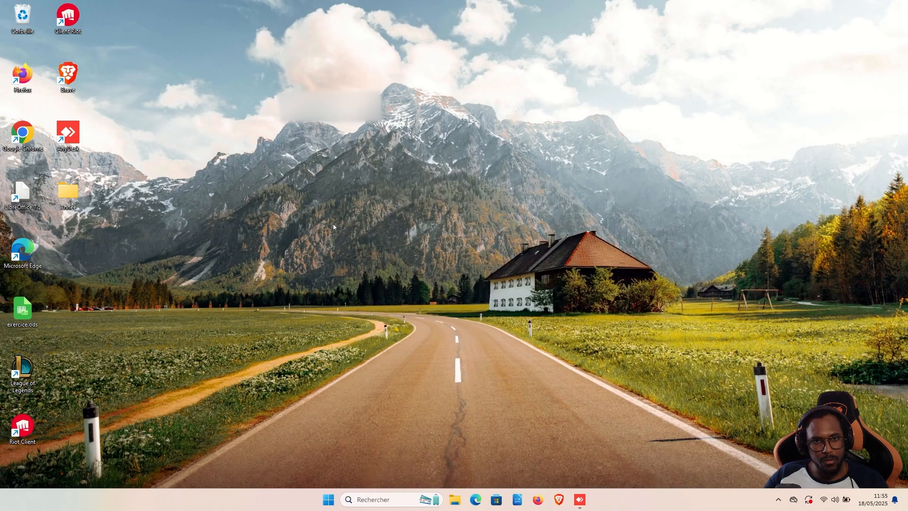
right_click(395, 254)
left_click(323, 289)
left_click(379, 500)
left_click(260, 373)
- Search Windows for "par" to find the Paramètres app
left_click(384, 504)
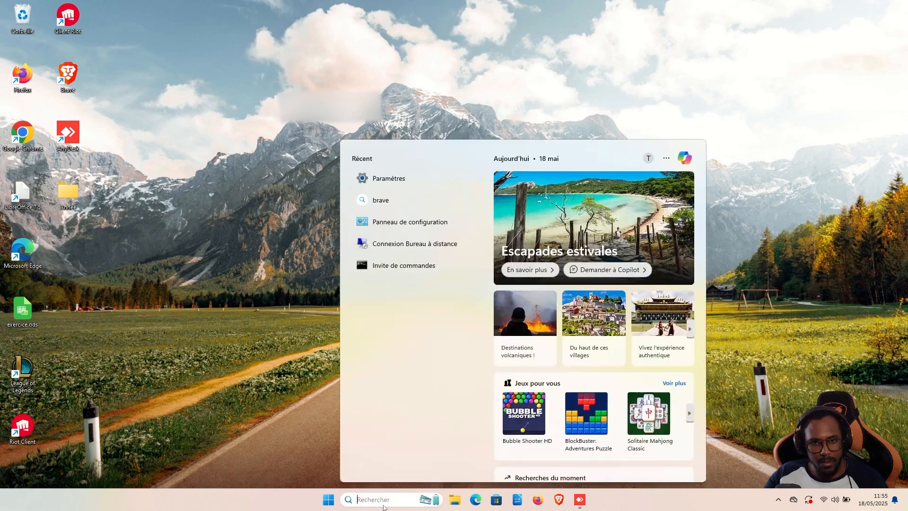
type("par")
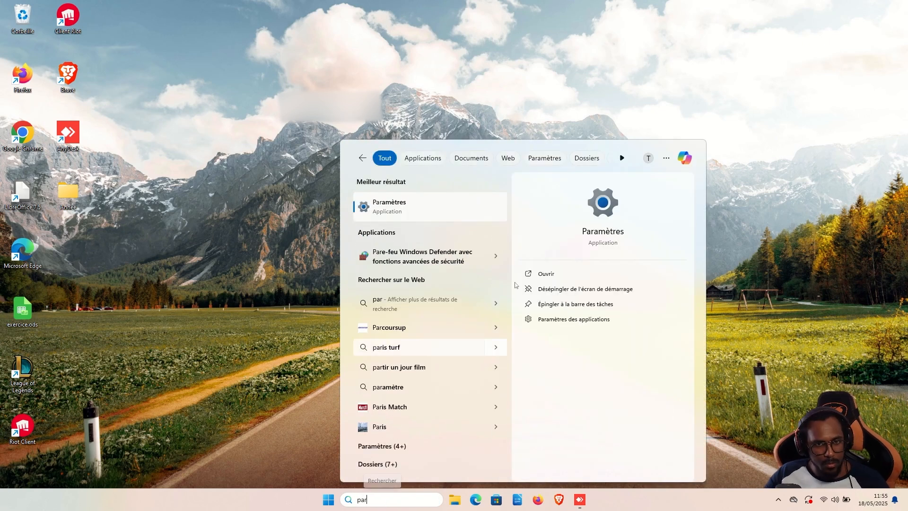
- Find Paramètres in the Start menu's full application list, then dismiss the Start menu
left_click(329, 499)
left_click(562, 195)
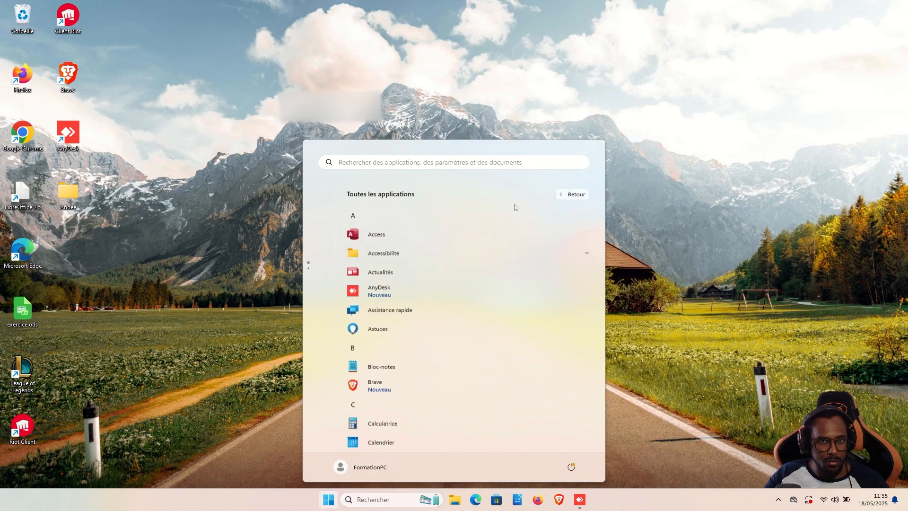
scroll(378, 301, "down", 8)
scroll(376, 299, "down", 10)
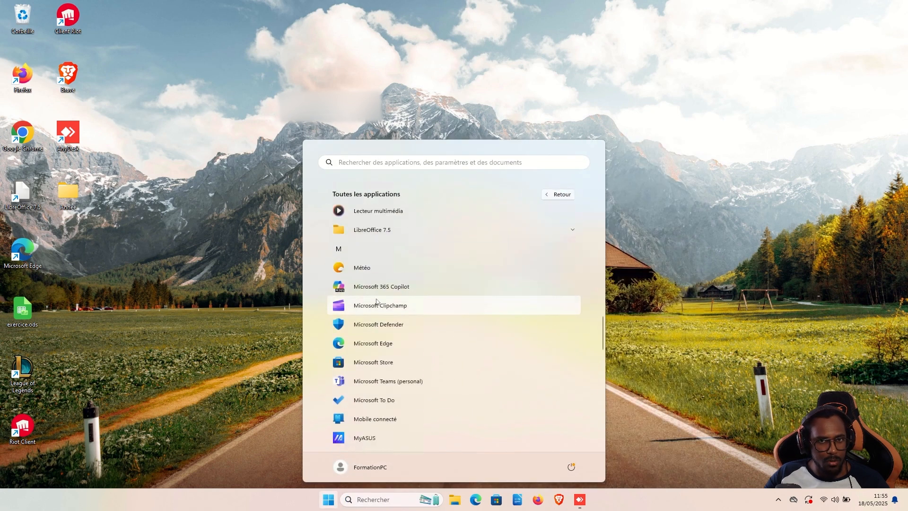
scroll(376, 299, "up", 1)
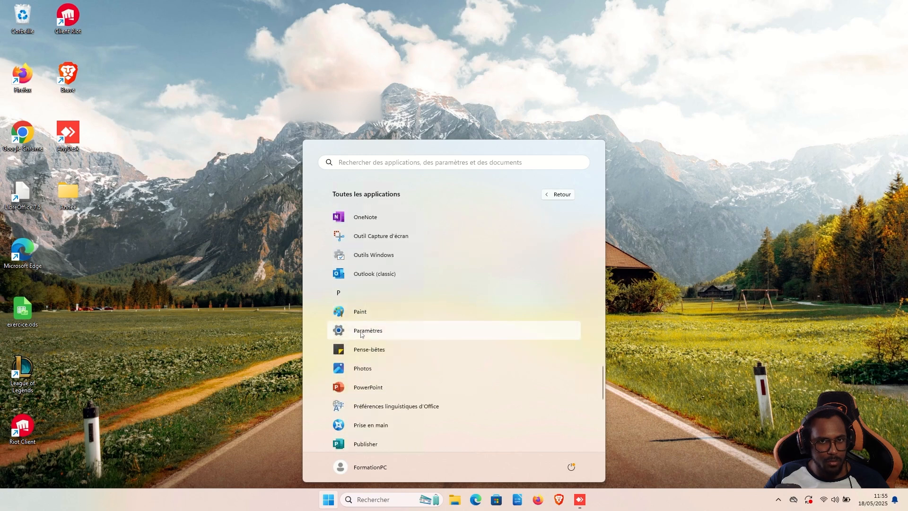
left_click(639, 194)
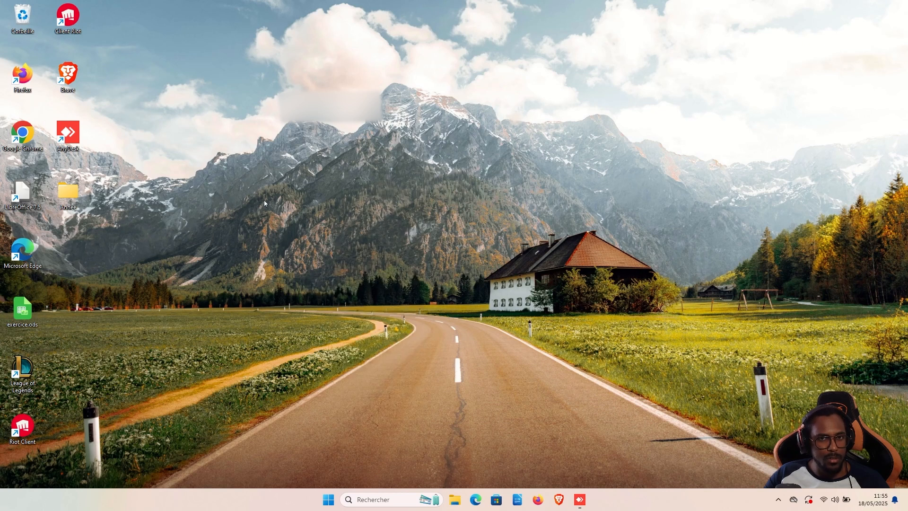
- Open the Personnalisation settings from the desktop, look through their categories, and close the window
right_click(343, 246)
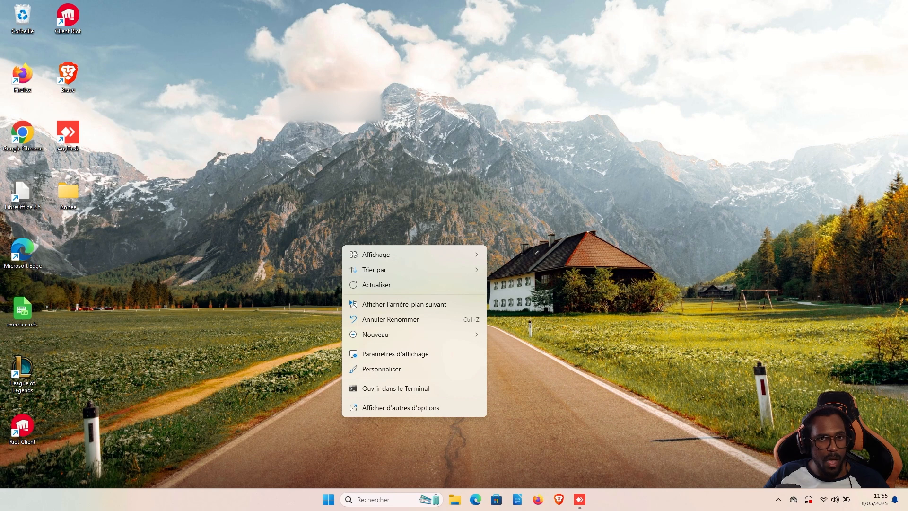
left_click(379, 372)
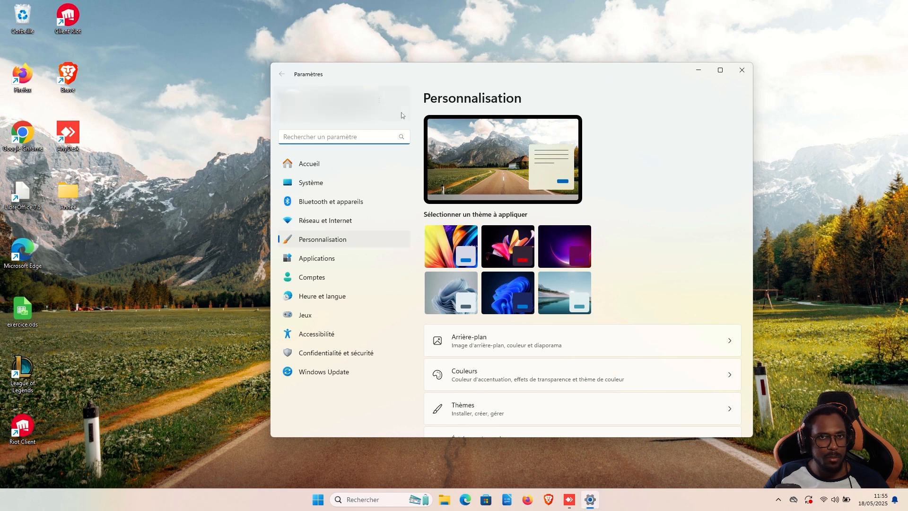
scroll(522, 221, "down", 4)
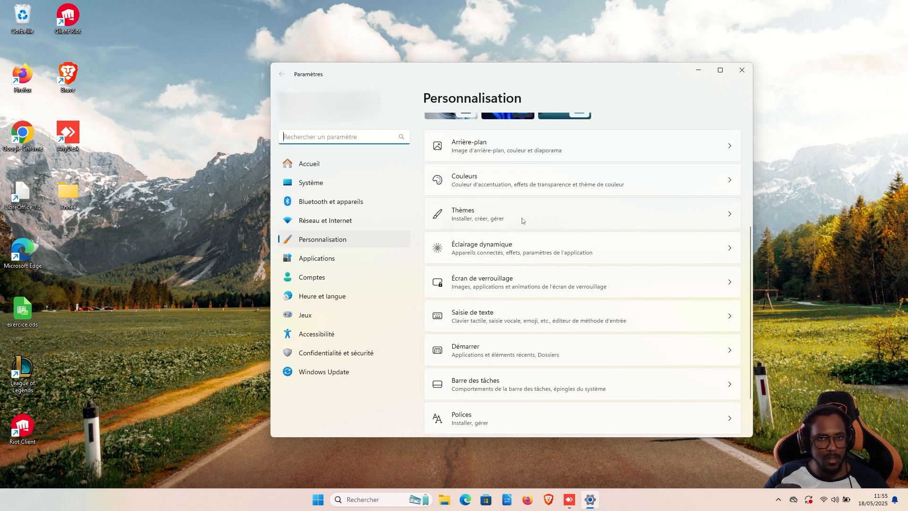
left_click(742, 70)
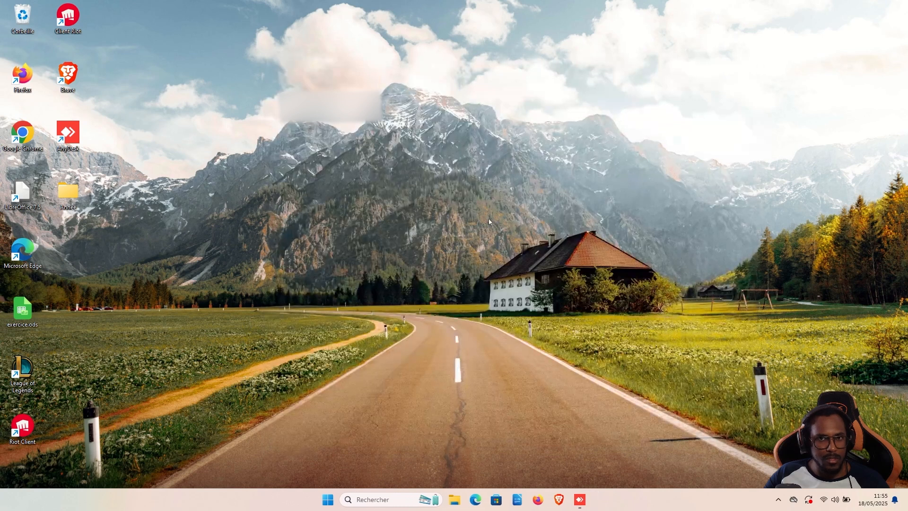
right_click(489, 220)
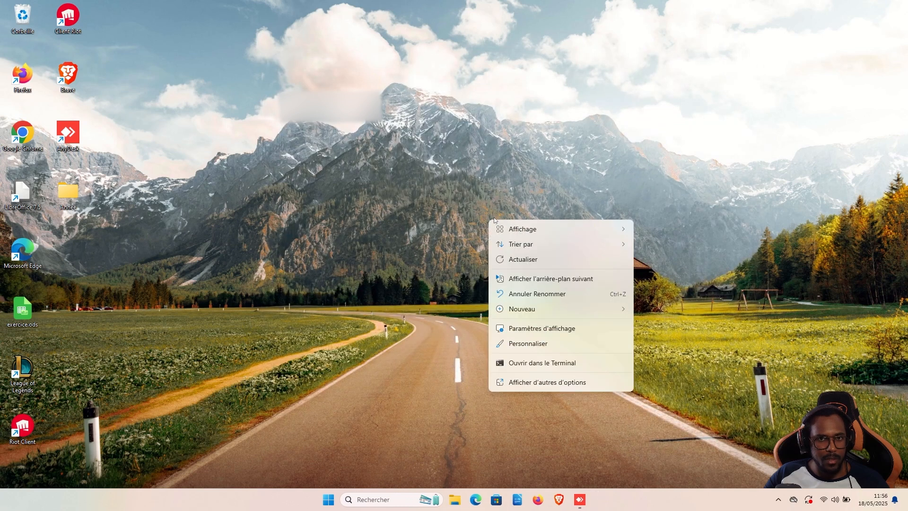
left_click(538, 344)
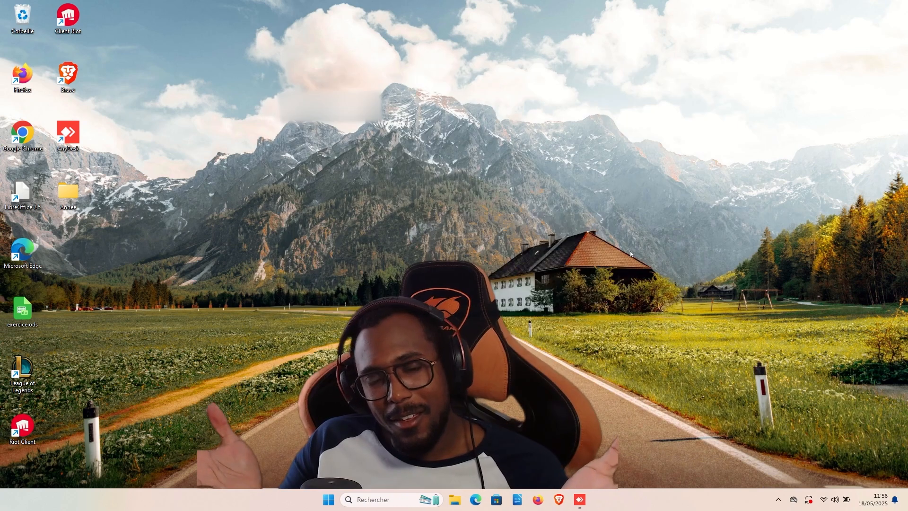